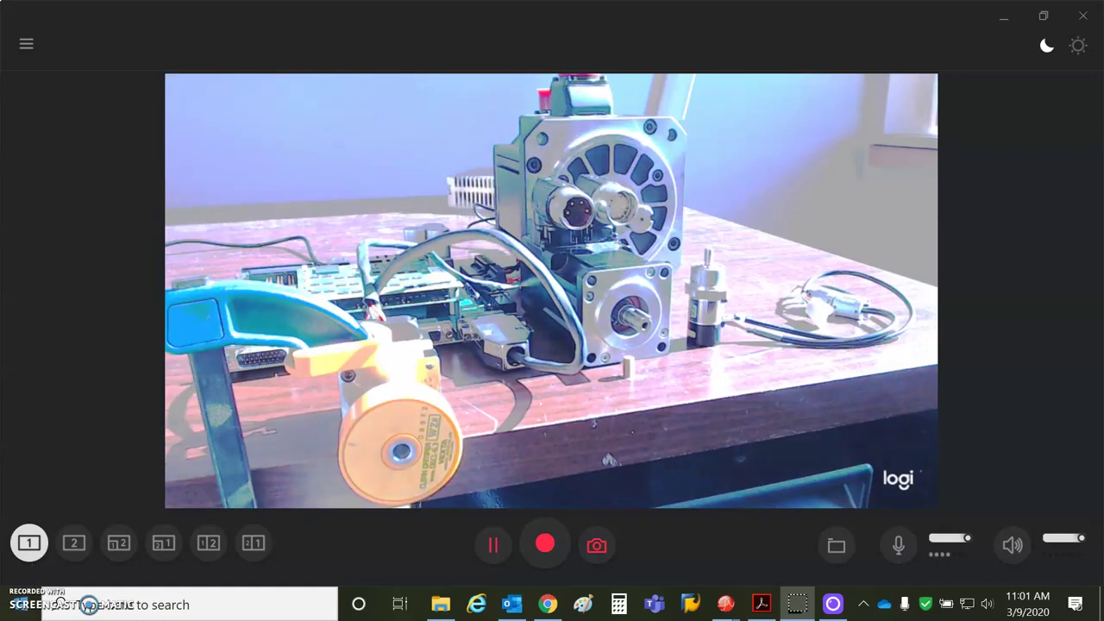
Switch from the Logi Capture webcam view to the Root mean square Wikipedia article in Chrome.
{"action": "left_click", "coordinate": [19, 597]}
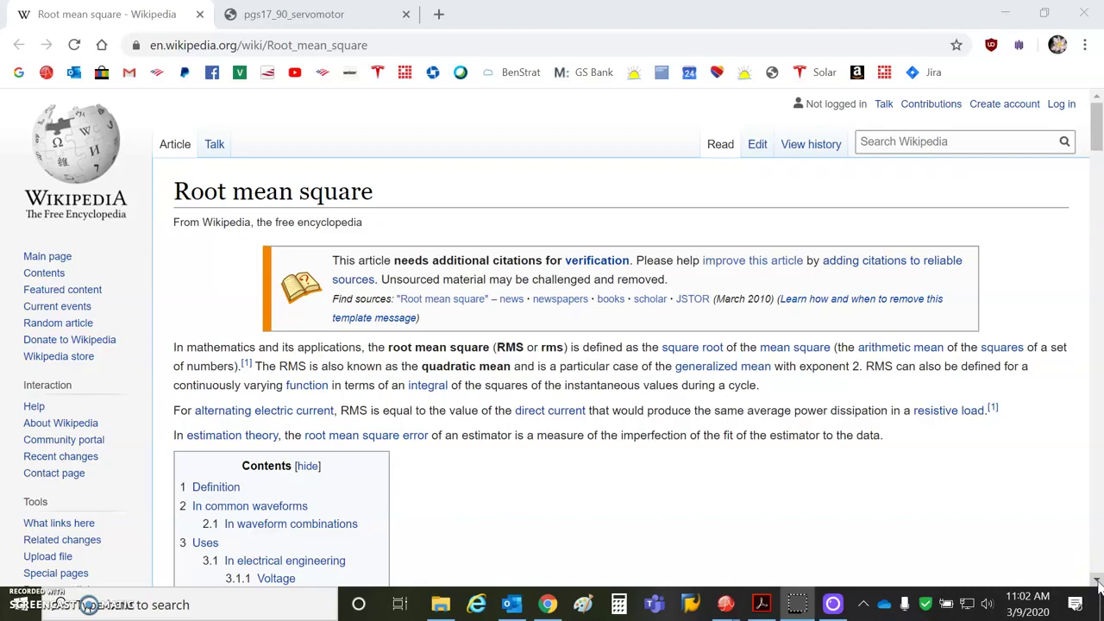
Scroll the Root mean square article until the In common waveforms heading sits near the top.
{"action": "left_click", "coordinate": [1097, 582]}
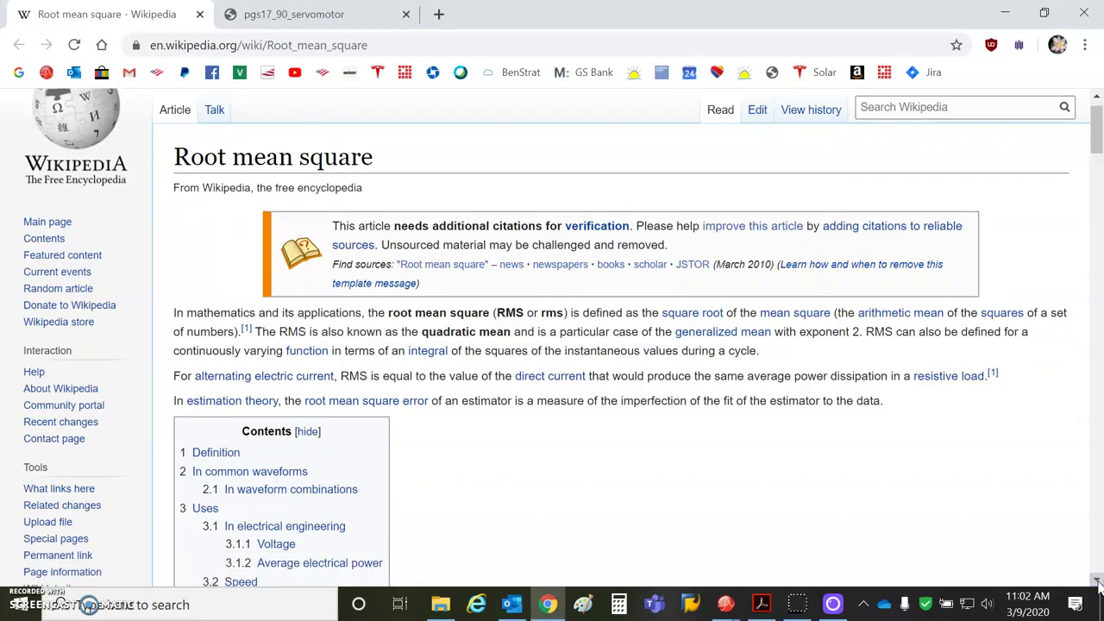
{"action": "left_click", "coordinate": [1097, 582]}
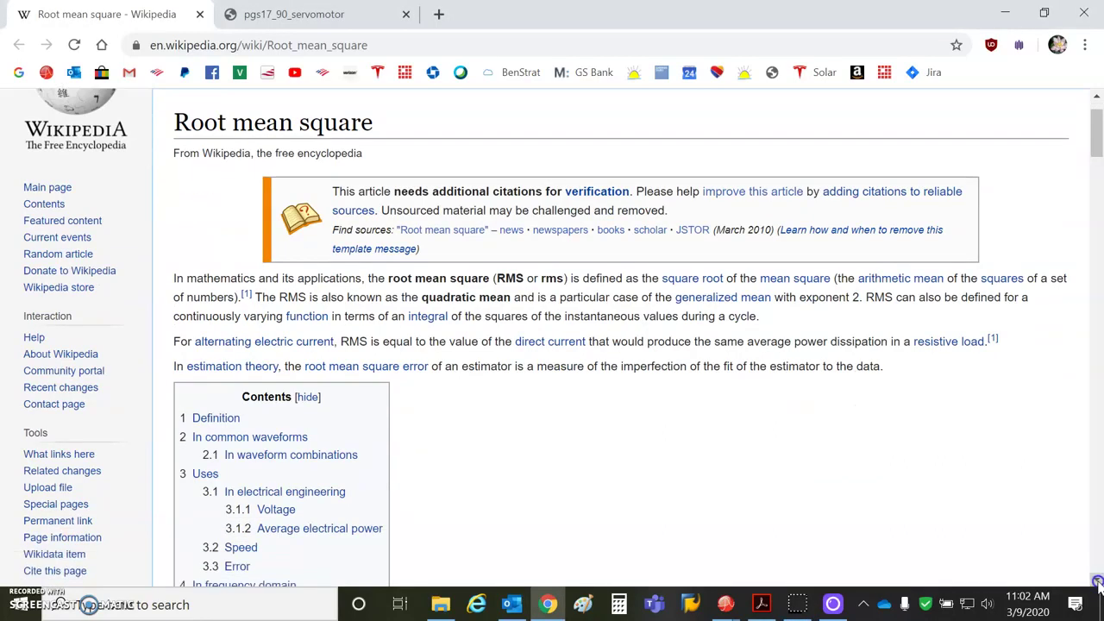
{"action": "left_click_drag", "start_coordinate": [1096, 582], "coordinate": [1096, 582]}
{"action": "left_click", "coordinate": [1097, 582]}
{"action": "left_click", "coordinate": [1097, 582]}
{"action": "left_click", "coordinate": [1097, 582]}
{"action": "left_click", "coordinate": [1097, 582]}
{"action": "left_click", "coordinate": [1097, 582]}
{"action": "left_click_drag", "start_coordinate": [1097, 582], "coordinate": [1097, 582]}
{"action": "left_click", "coordinate": [1097, 582]}
{"action": "left_click", "coordinate": [1097, 582]}
{"action": "left_click", "coordinate": [1097, 582]}
{"action": "left_click", "coordinate": [1097, 582]}
{"action": "left_click", "coordinate": [1097, 582]}
{"action": "left_click", "coordinate": [1097, 582]}
{"action": "left_click", "coordinate": [1097, 582]}
{"action": "left_click", "coordinate": [1097, 583]}
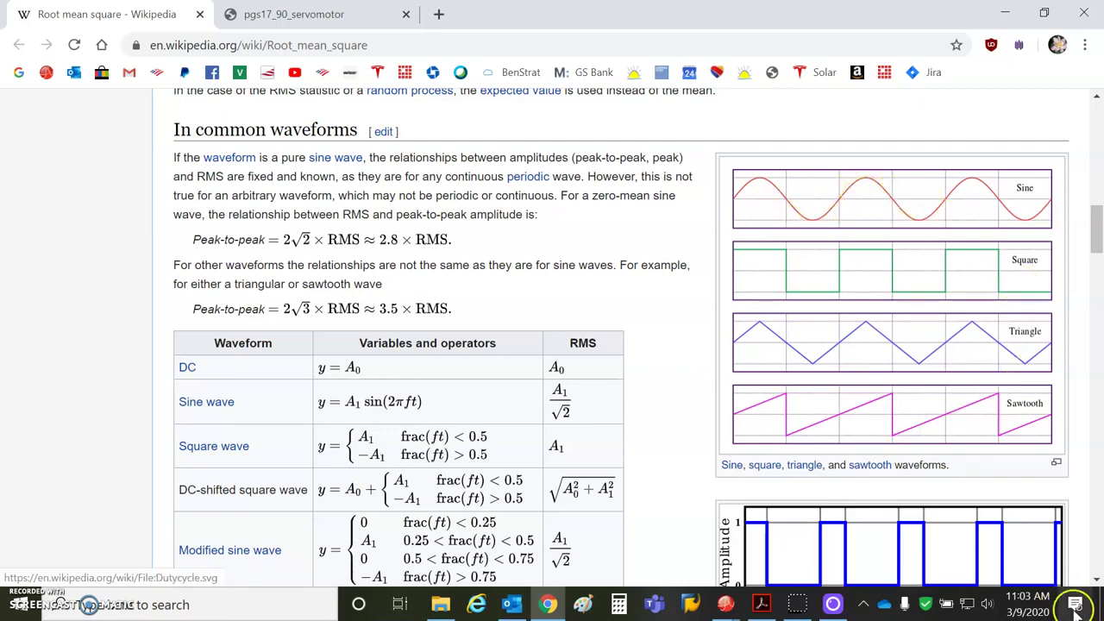
Scroll through the waveform RMS table, then switch to the pgs17_90_servomotor brochure PDF tab.
{"action": "left_click", "coordinate": [1096, 576]}
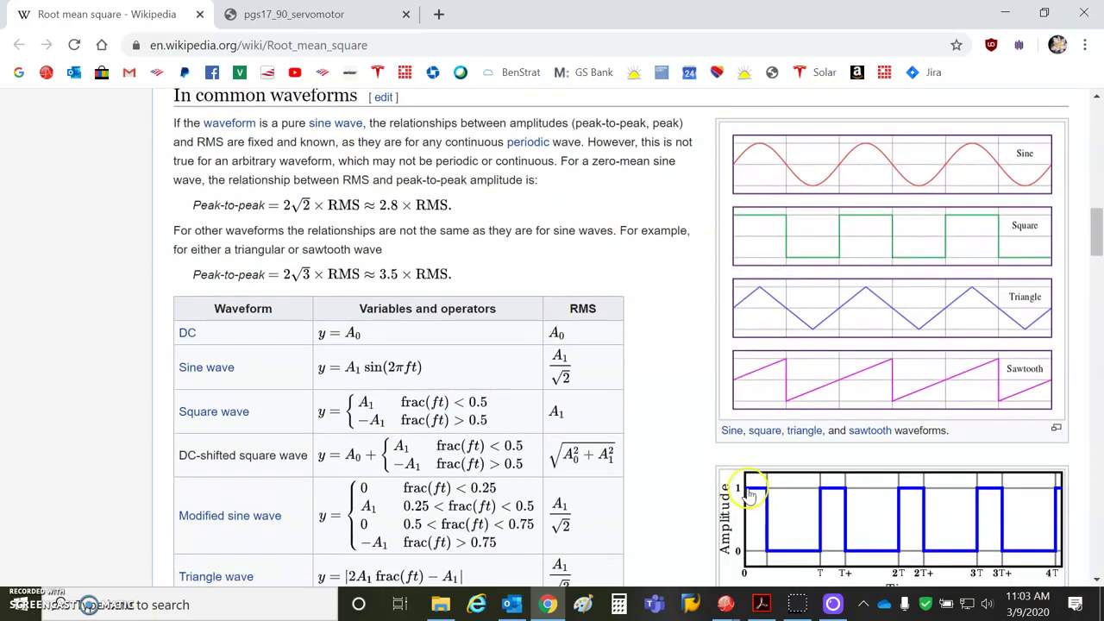
{"action": "left_click", "coordinate": [1096, 579]}
{"action": "scroll", "coordinate": [1096, 580], "scroll_direction": "down", "scroll_amount": 3}
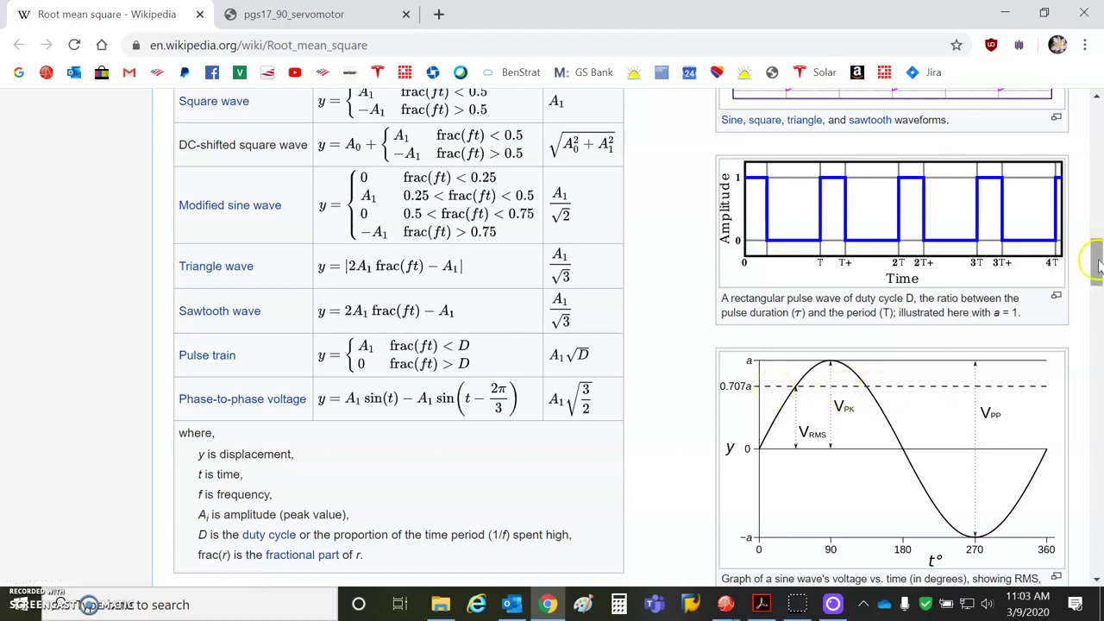
{"action": "left_click_drag", "start_coordinate": [1098, 266], "coordinate": [1098, 242]}
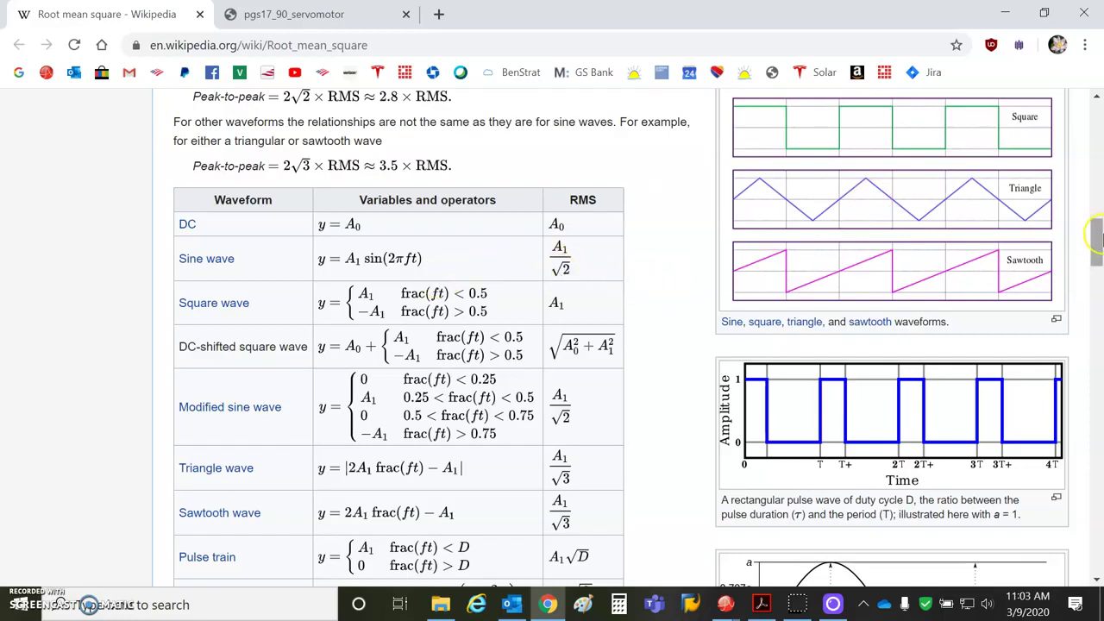
{"action": "left_click_drag", "start_coordinate": [1097, 238], "coordinate": [1097, 257]}
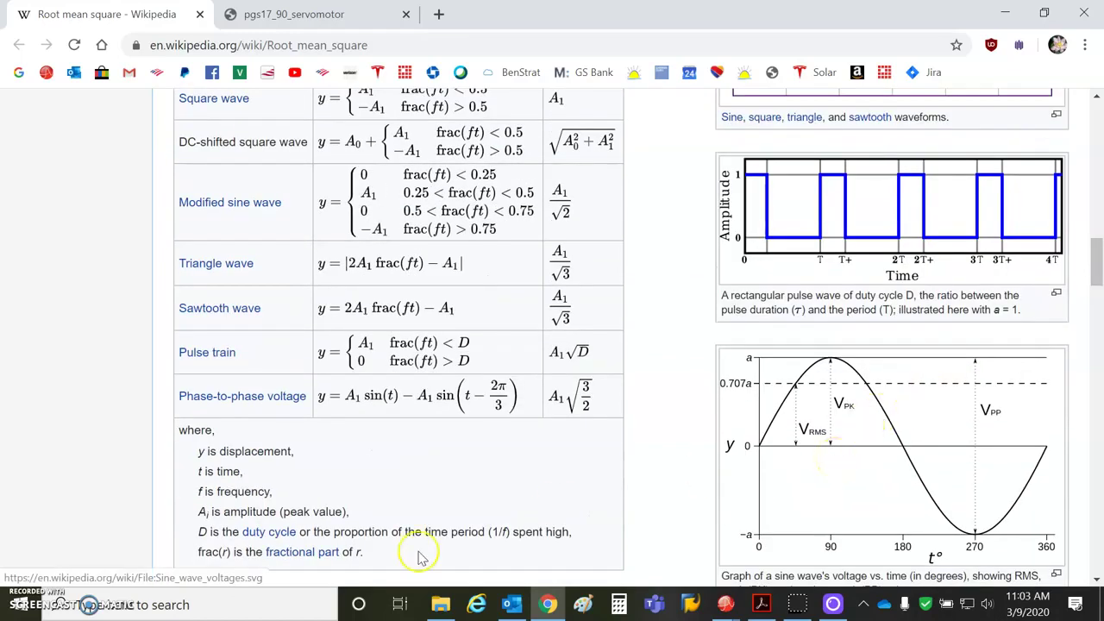
{"action": "key", "text": "ctrl+Tab"}
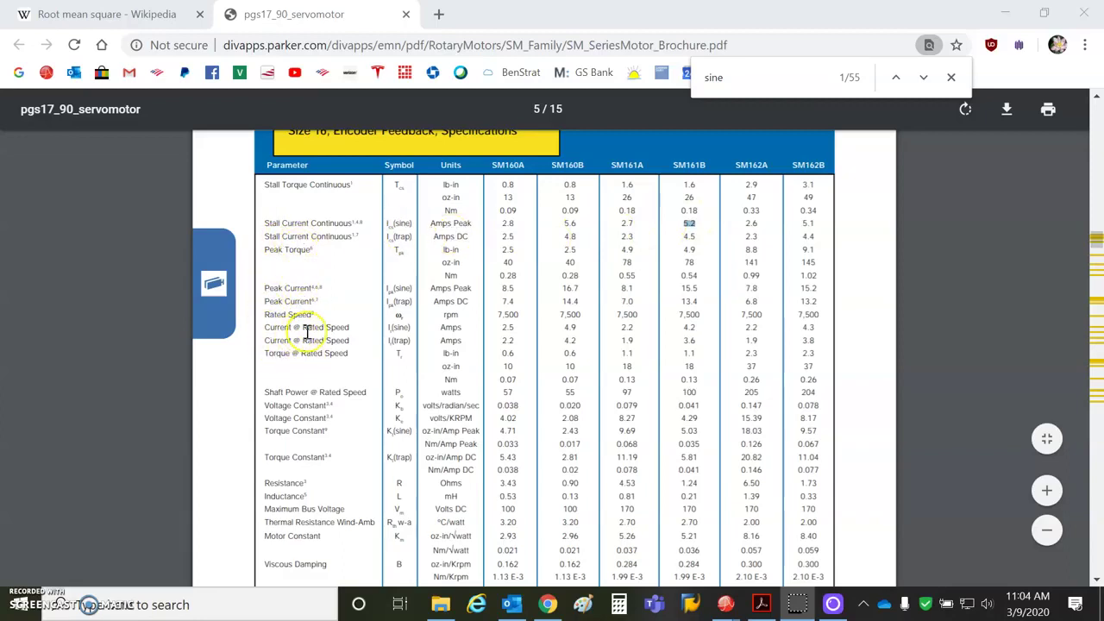
Scroll the brochure PDF down past Winding Class to the spec table's footnotes.
{"action": "left_click", "coordinate": [684, 334]}
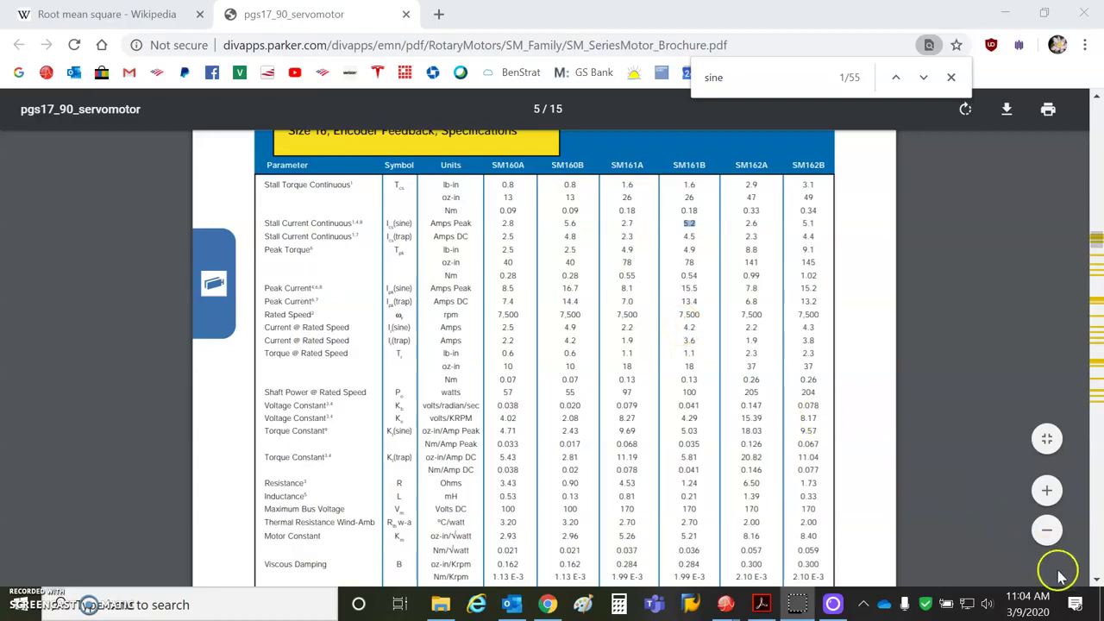
{"action": "left_click", "coordinate": [1097, 581]}
{"action": "left_click_drag", "start_coordinate": [1097, 582], "coordinate": [1097, 582]}
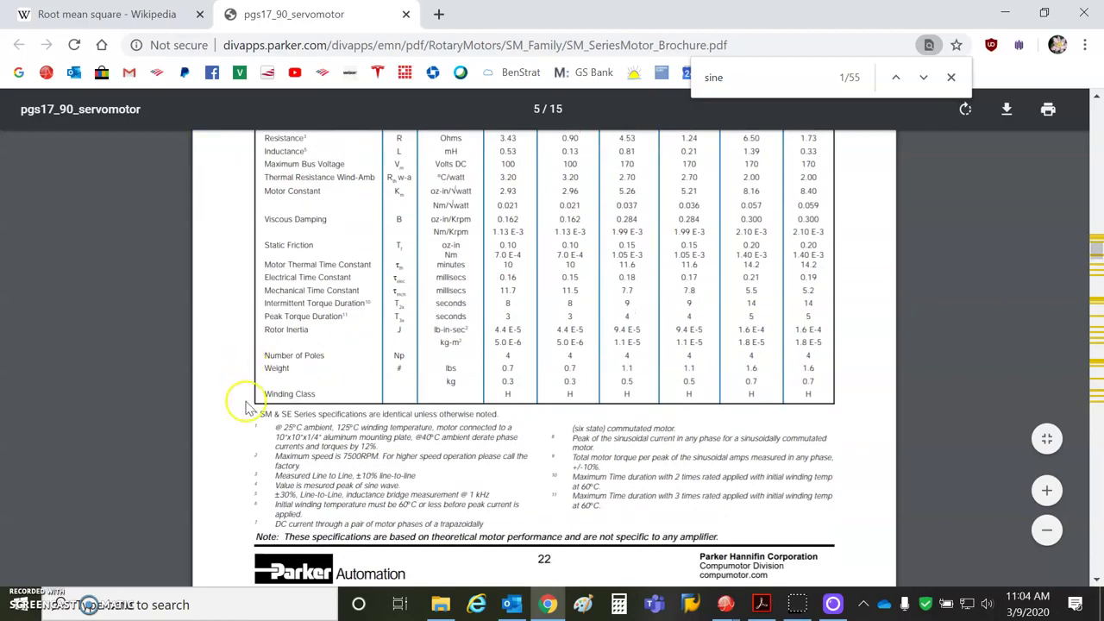
Highlight the footnotes on peak-of-sine values, 25°C ambient test condition and peak sinusoidal current.
{"action": "left_click_drag", "start_coordinate": [282, 484], "coordinate": [396, 484]}
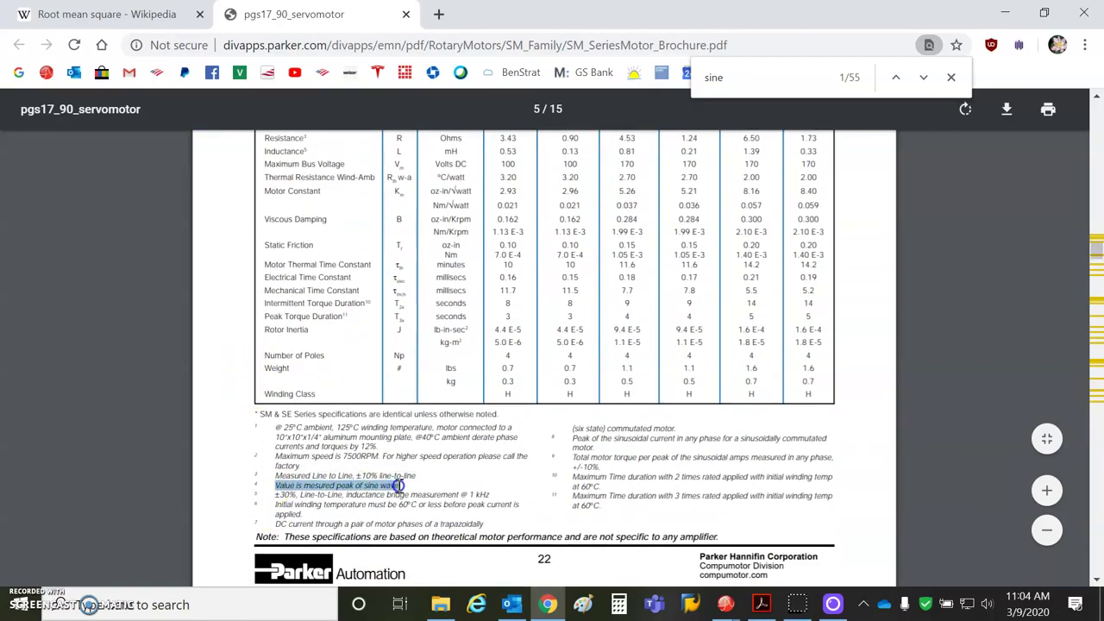
{"action": "left_click_drag", "start_coordinate": [275, 427], "coordinate": [369, 446]}
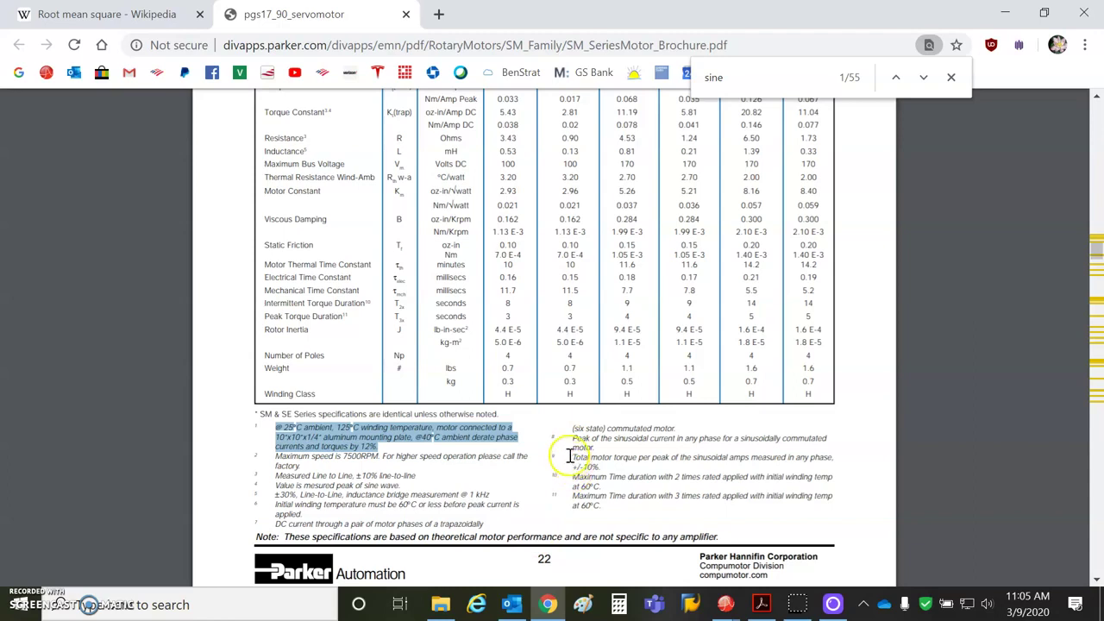
{"action": "left_click_drag", "start_coordinate": [572, 438], "coordinate": [604, 450]}
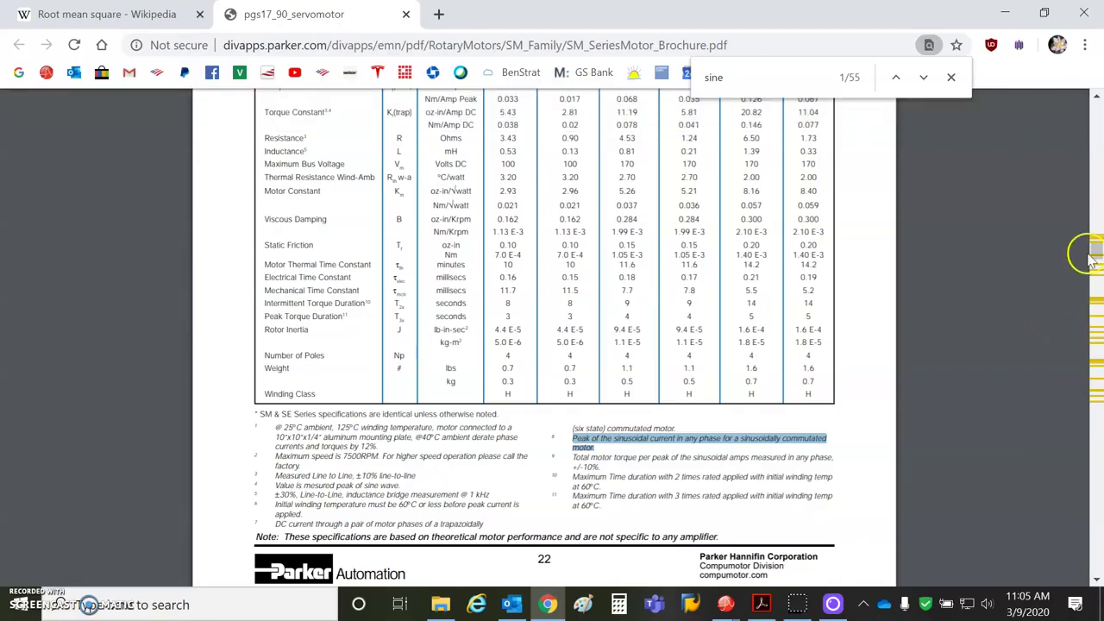
Return to the top of the Size 16 table and mark SM161B's 4.2 A Current @ Rated Speed.
{"action": "mouse_move", "coordinate": [1095, 247]}
{"action": "left_mouse_down"}
{"action": "mouse_move", "coordinate": [1097, 229]}
{"action": "mouse_move", "coordinate": [1096, 241]}
{"action": "left_mouse_up"}
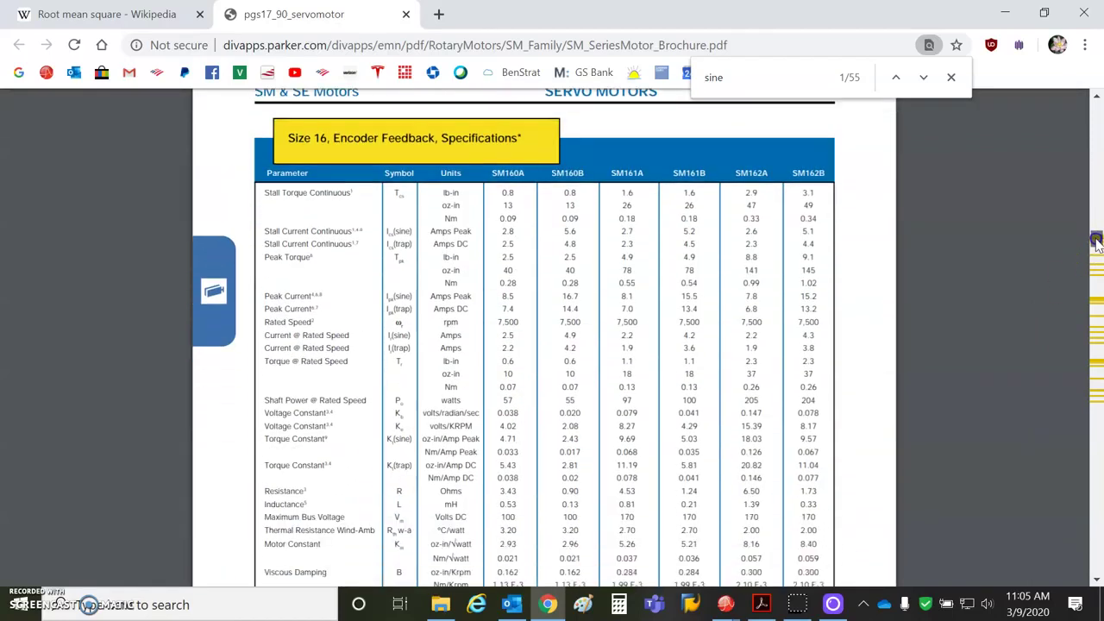
{"action": "left_click_drag", "start_coordinate": [697, 327], "coordinate": [673, 336]}
{"action": "left_click", "coordinate": [683, 337]}
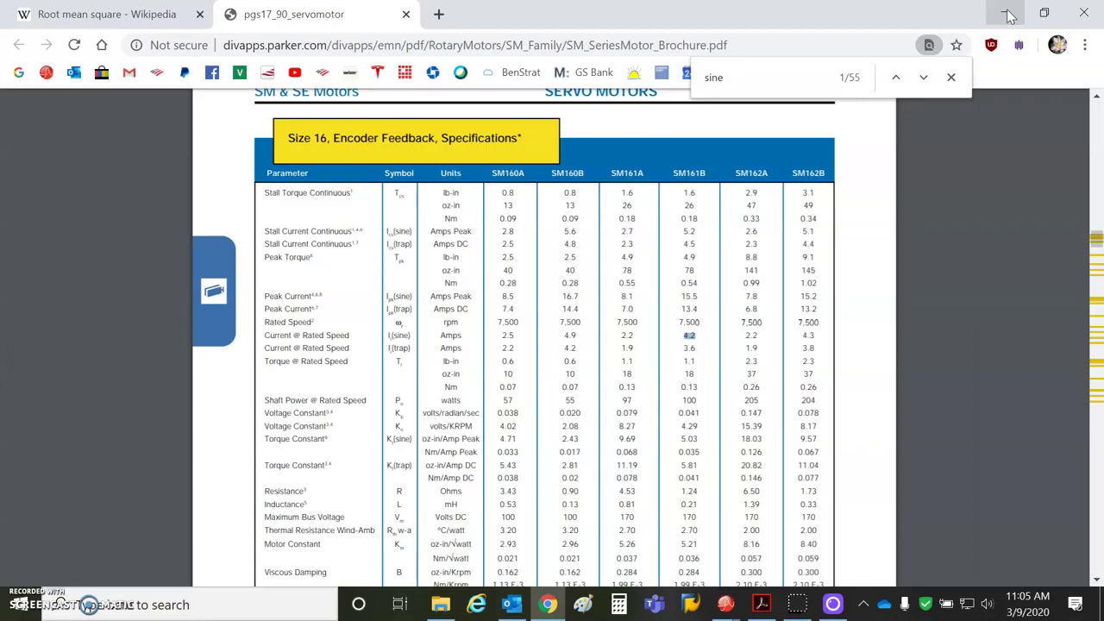
Minimize the browser and open the Current Loop settings for axis A in CME.
{"action": "left_click", "coordinate": [1006, 15]}
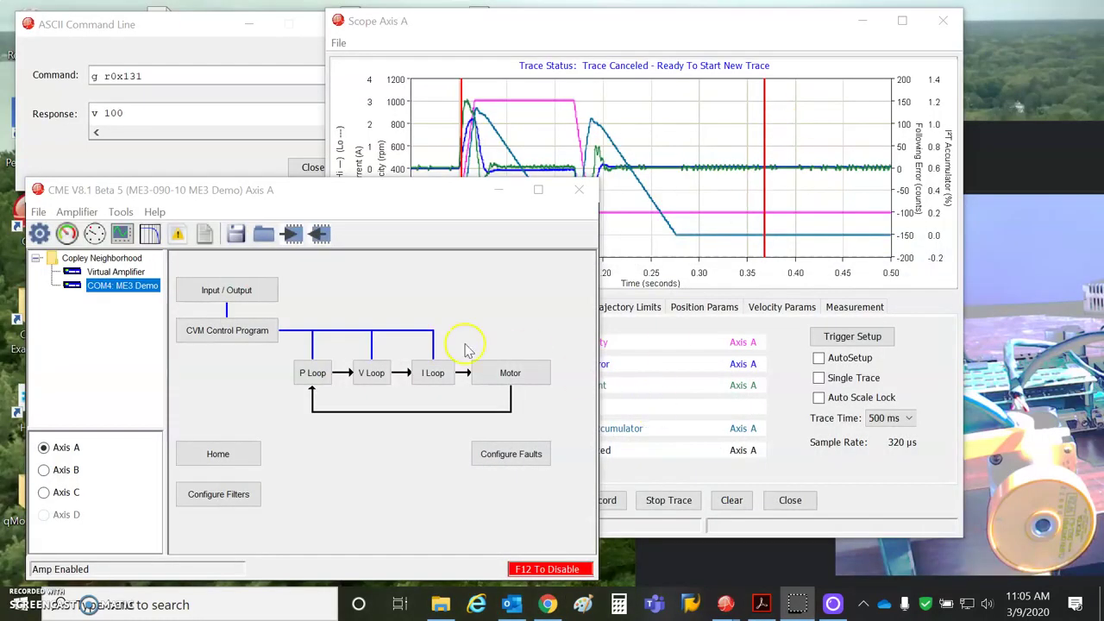
{"action": "left_click", "coordinate": [433, 374]}
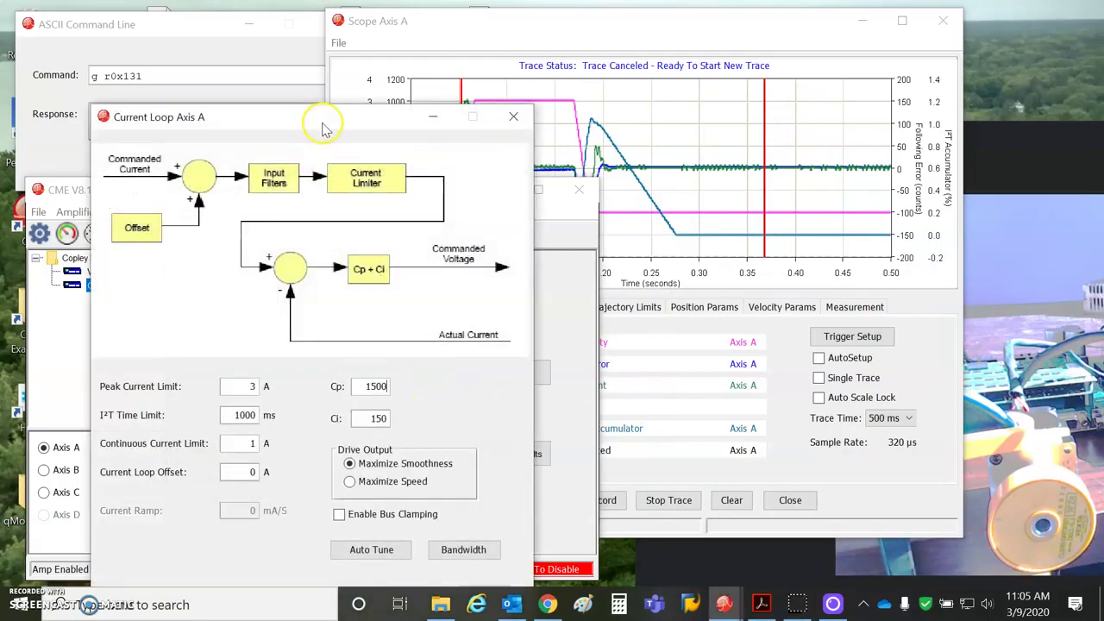
{"action": "left_click_drag", "start_coordinate": [323, 127], "coordinate": [292, 82]}
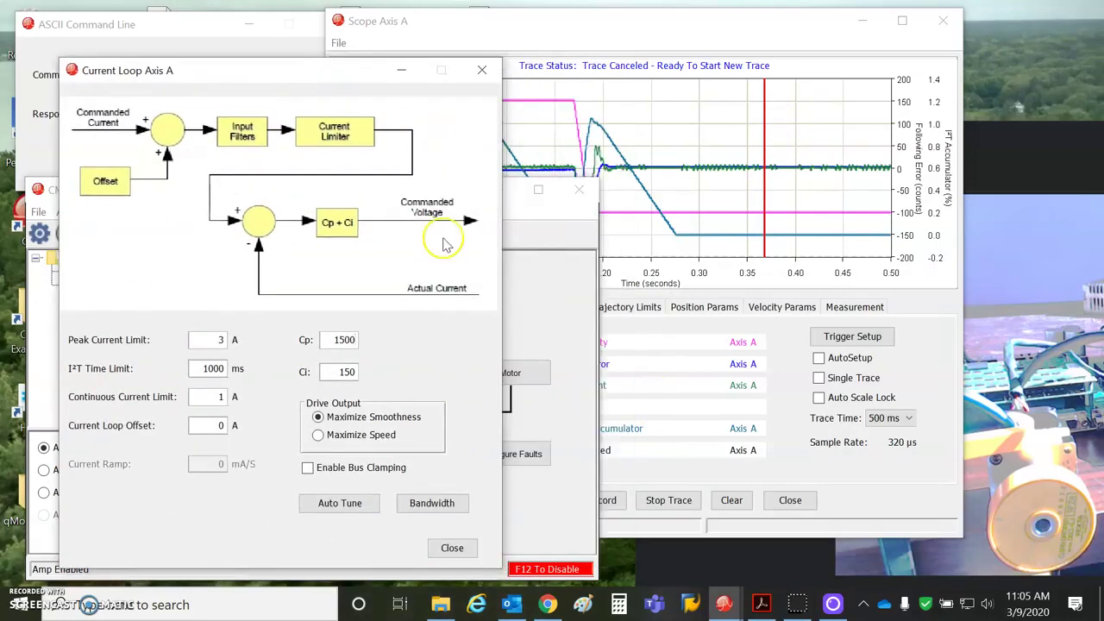
Show axis A's Motor Data in metric units, keeping the torque constant in N·m/Apk.
{"action": "left_click", "coordinate": [530, 379]}
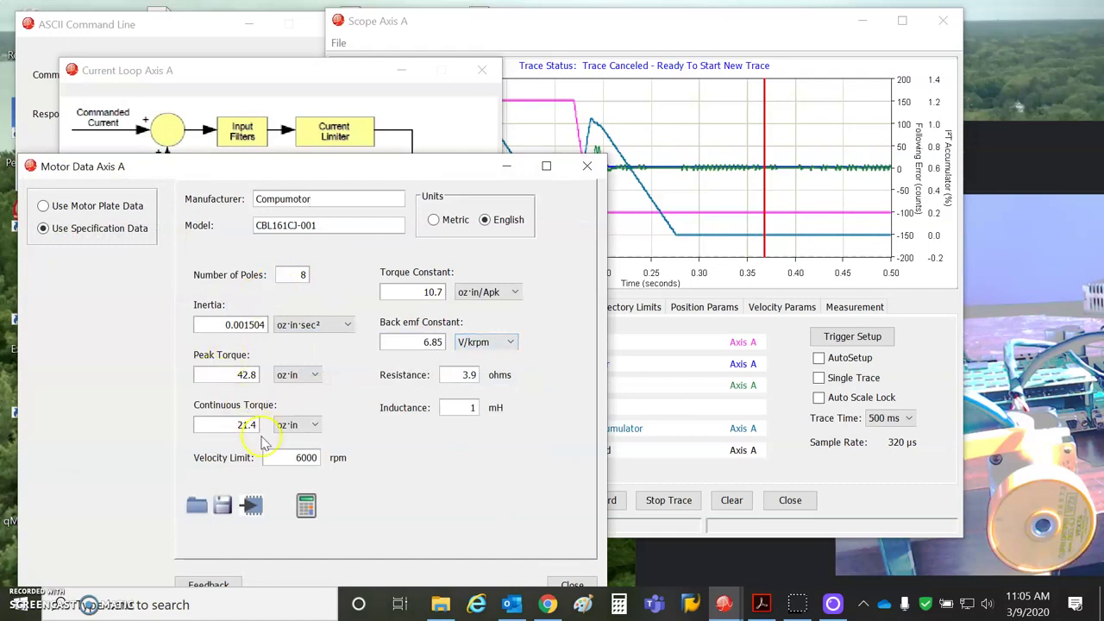
{"action": "left_click", "coordinate": [433, 219]}
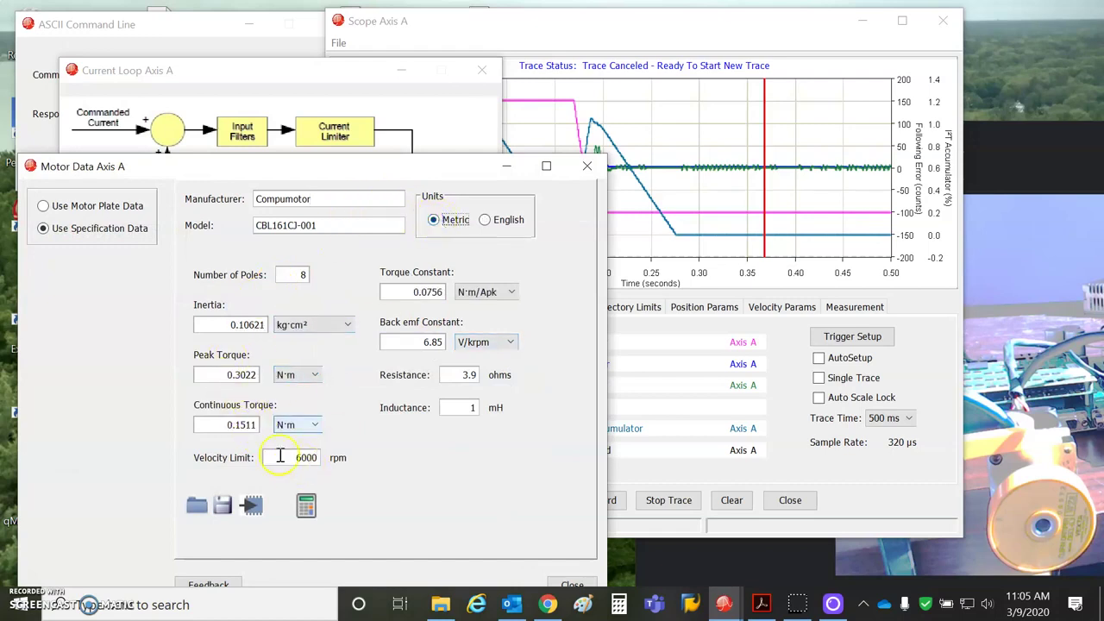
{"action": "left_click", "coordinate": [517, 293]}
{"action": "left_click", "coordinate": [507, 309]}
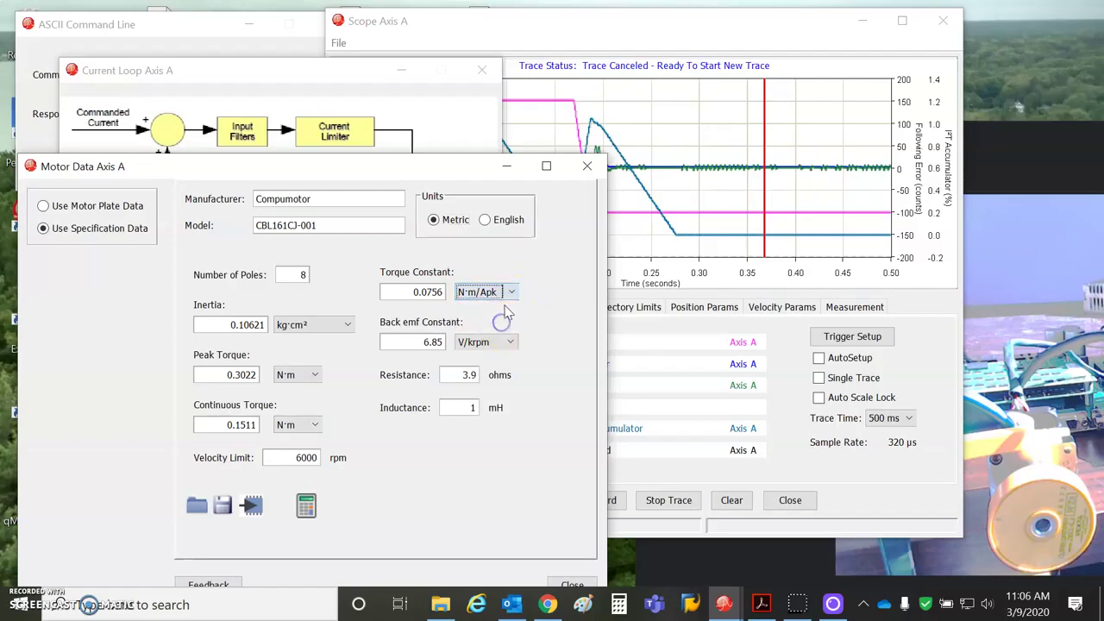
{"action": "left_click", "coordinate": [509, 292]}
{"action": "left_click", "coordinate": [500, 305]}
{"action": "left_click", "coordinate": [380, 166]}
{"action": "left_click_drag", "start_coordinate": [379, 166], "coordinate": [633, 164]}
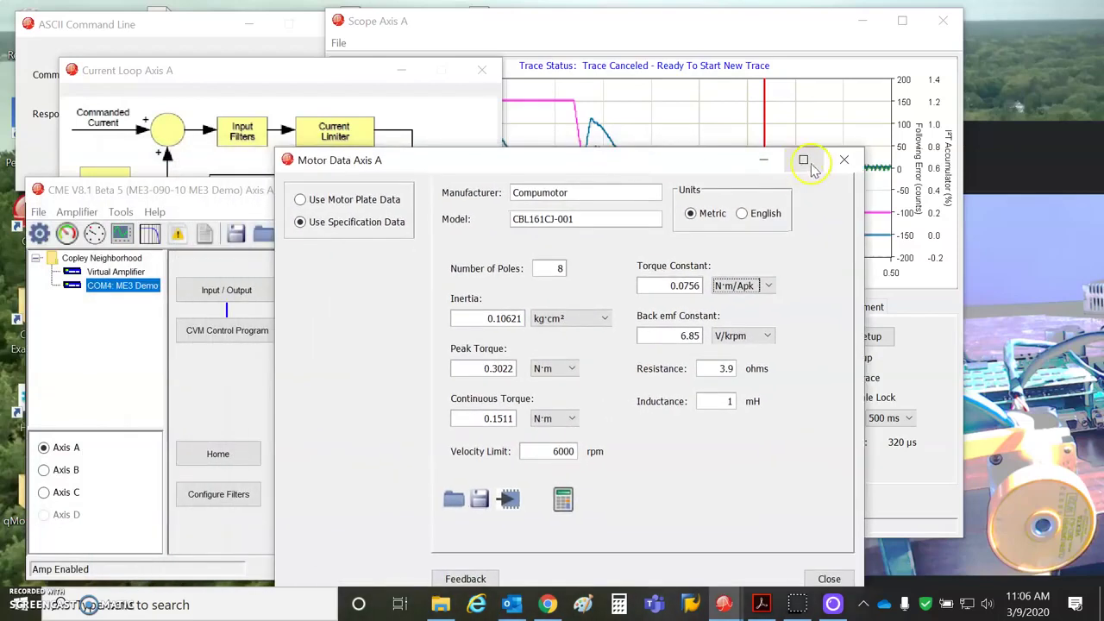
Close Motor Data without saving to flash and reopen the Current Loop Axis A settings.
{"action": "left_click", "coordinate": [842, 161]}
{"action": "left_click", "coordinate": [589, 403]}
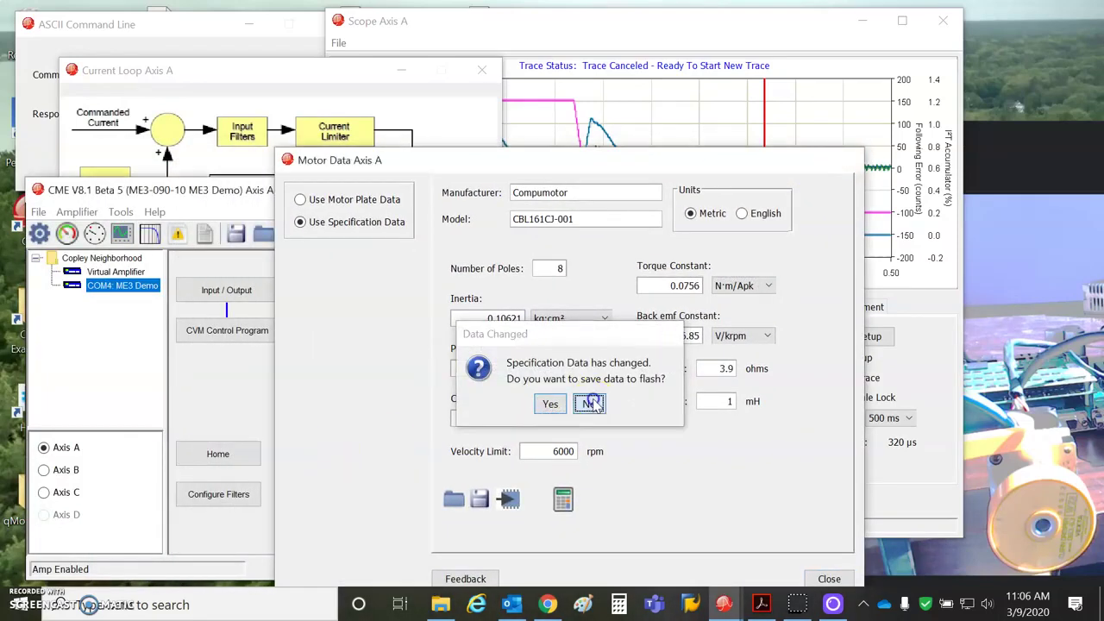
{"action": "left_click", "coordinate": [433, 374]}
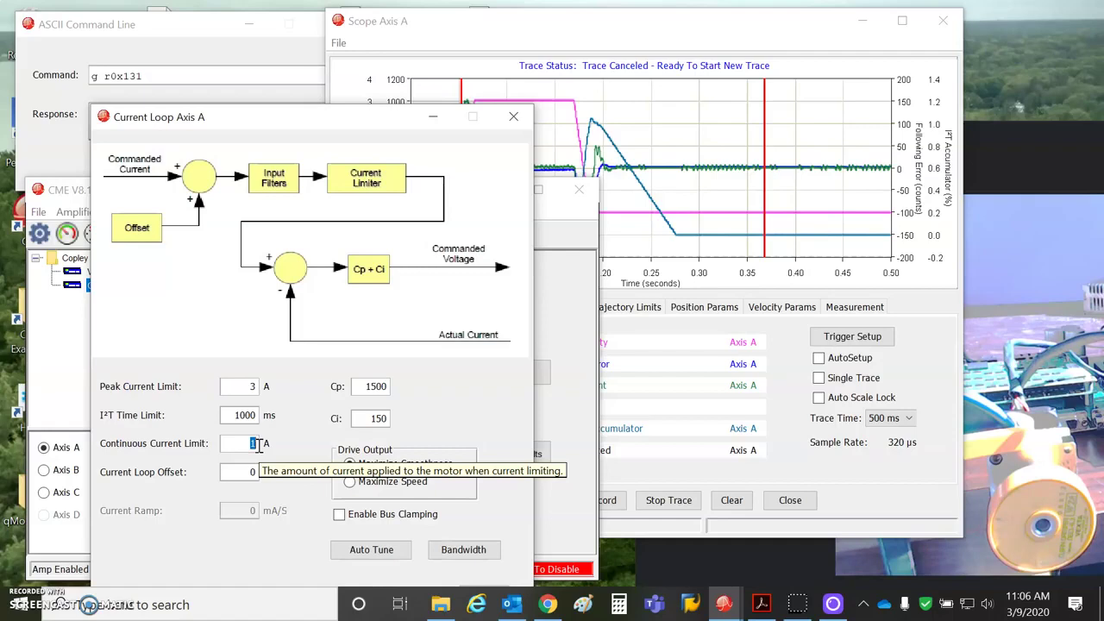
{"action": "double_click", "coordinate": [250, 443]}
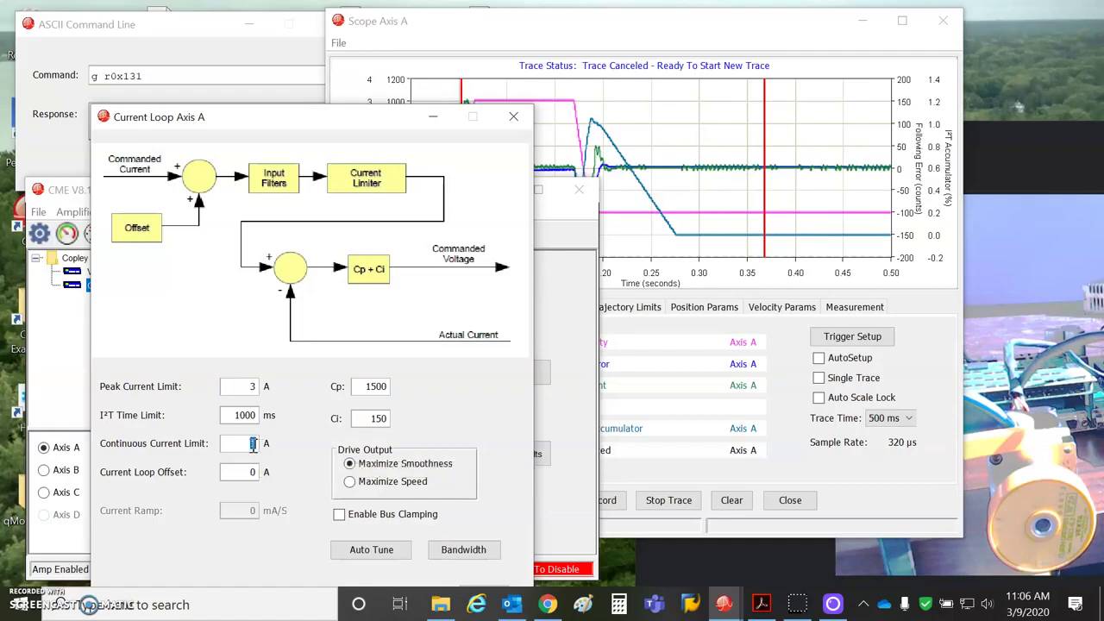
{"action": "double_click", "coordinate": [253, 387]}
{"action": "left_click", "coordinate": [258, 443]}
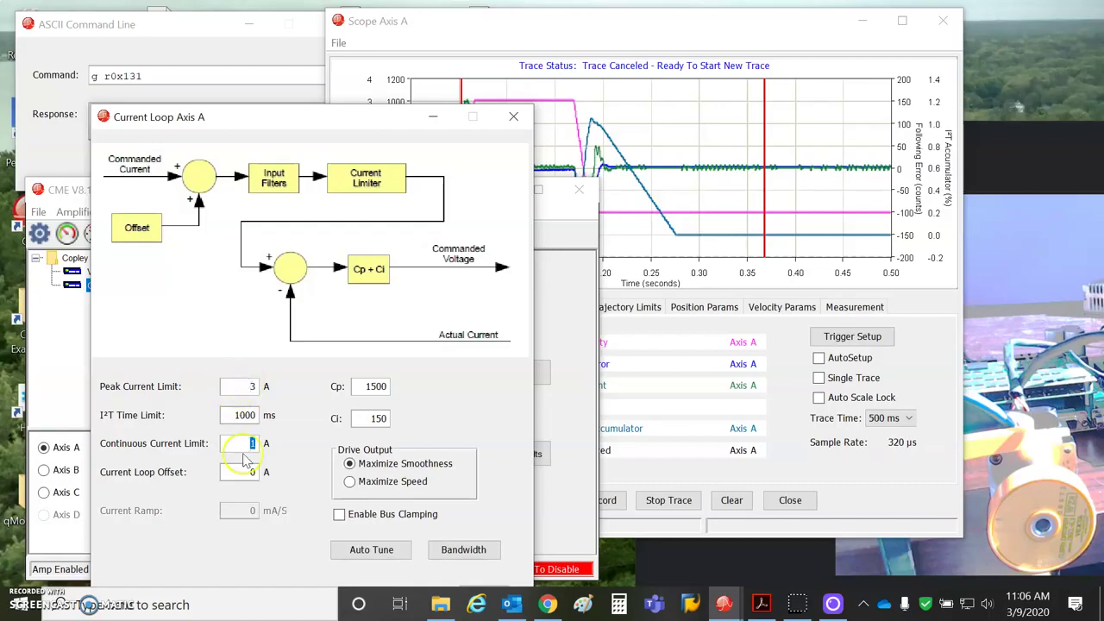
{"action": "left_click", "coordinate": [249, 443]}
{"action": "left_click", "coordinate": [244, 416]}
{"action": "left_click", "coordinate": [244, 390]}
{"action": "left_click", "coordinate": [244, 414]}
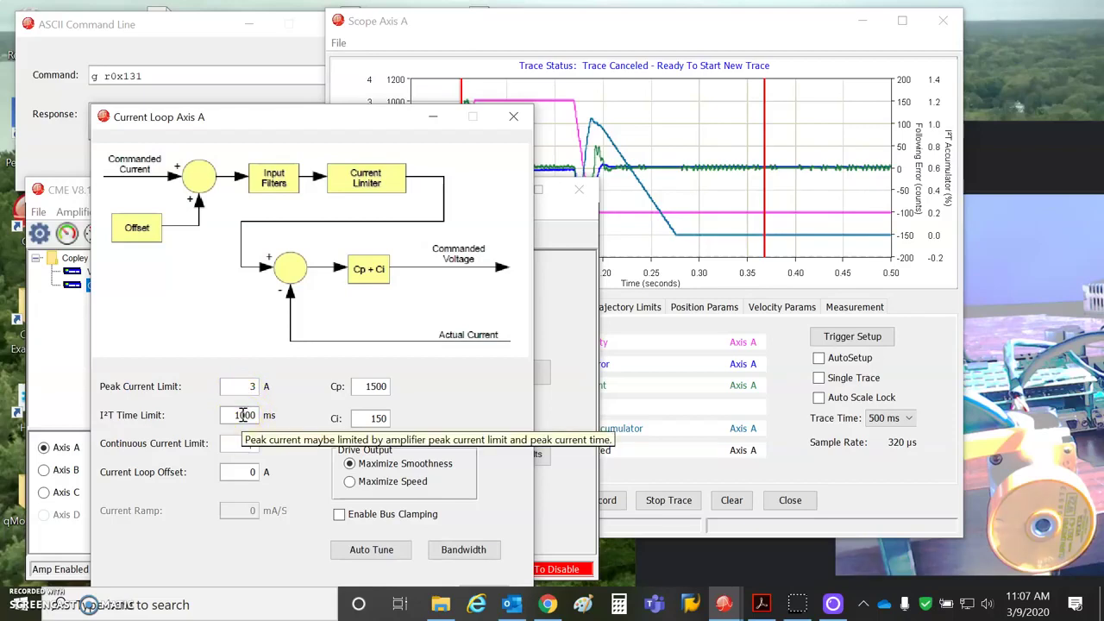
Close the current loop settings, bring the scope forward and start the repeating -8000 count move.
{"action": "left_click", "coordinate": [512, 118]}
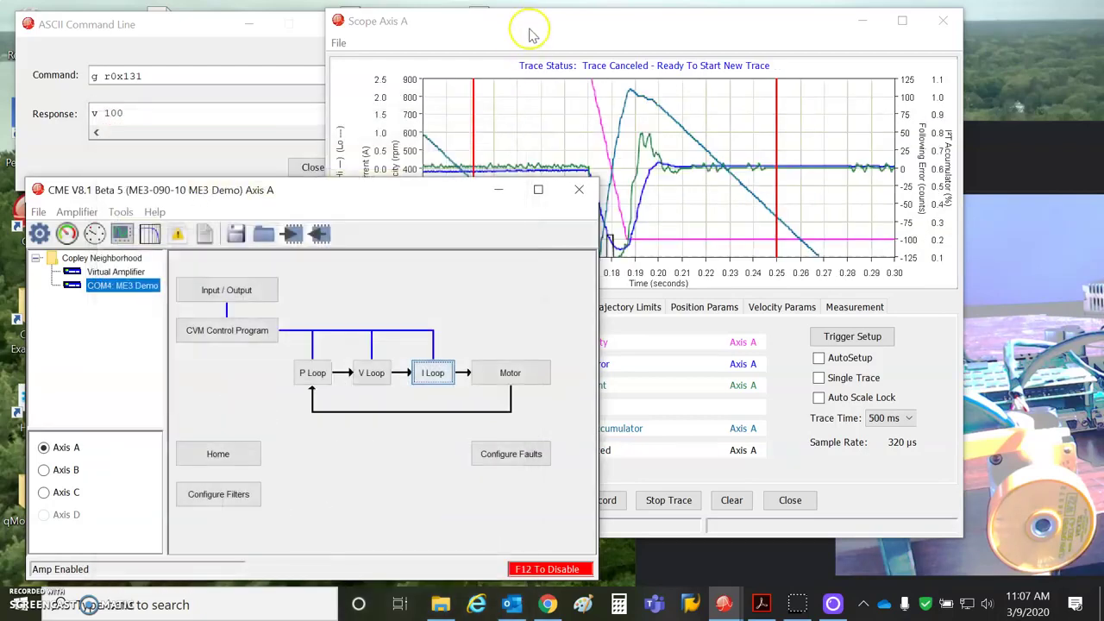
{"action": "left_click", "coordinate": [537, 23]}
{"action": "left_click_drag", "start_coordinate": [537, 23], "coordinate": [491, 47]}
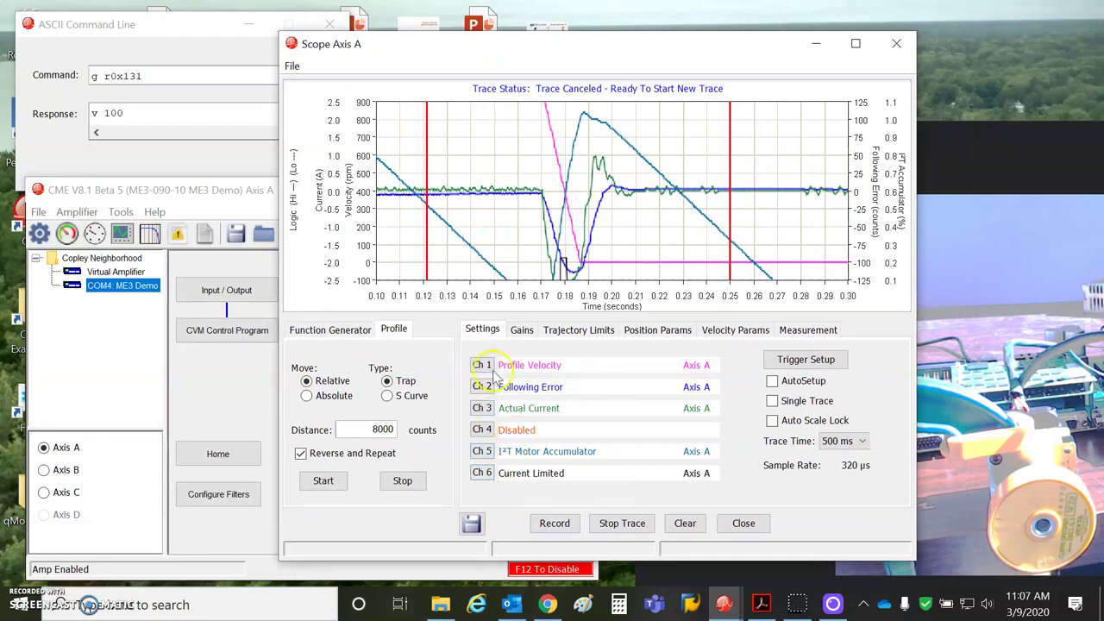
{"action": "left_click", "coordinate": [330, 482]}
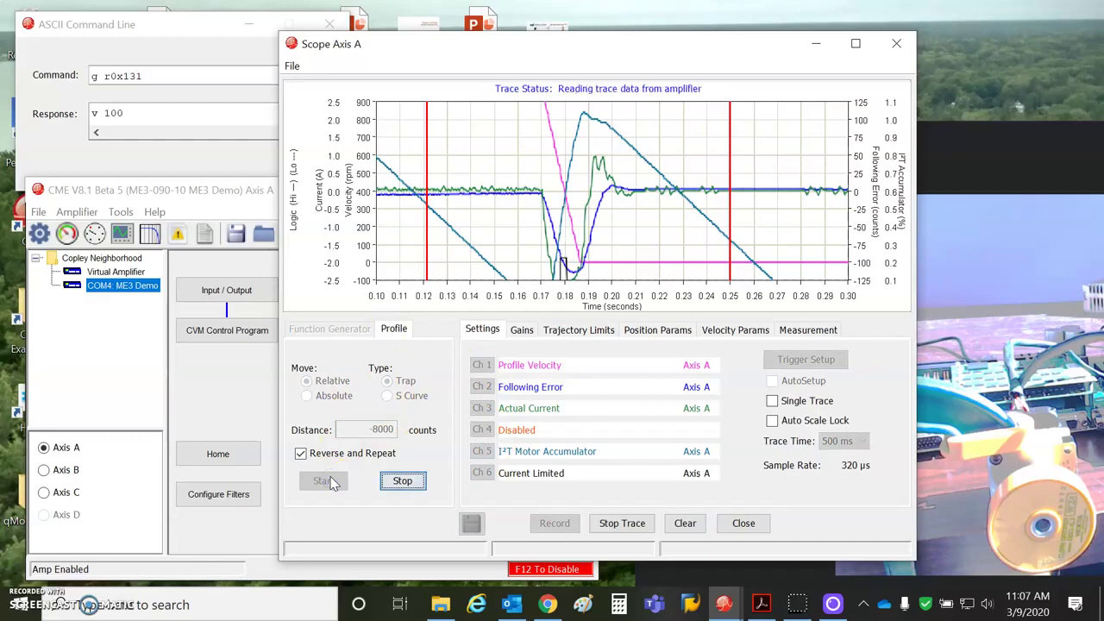
{"action": "left_click", "coordinate": [584, 244]}
{"action": "left_click", "coordinate": [441, 214]}
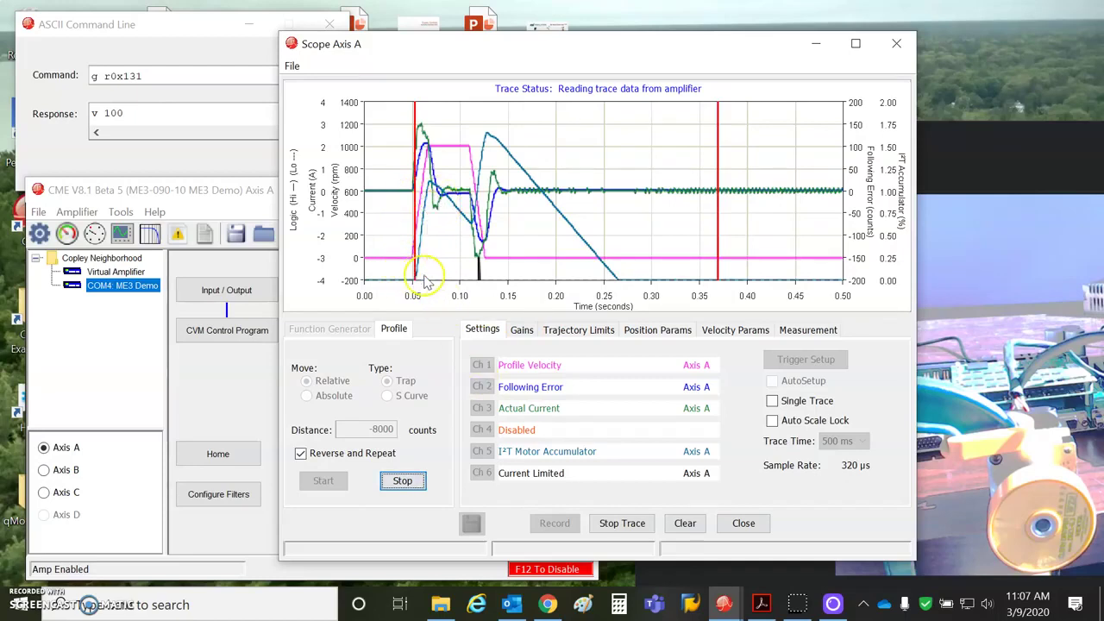
Maximize the scope to inspect the traces, then restore it beside the ASCII Command Line.
{"action": "left_click", "coordinate": [856, 43]}
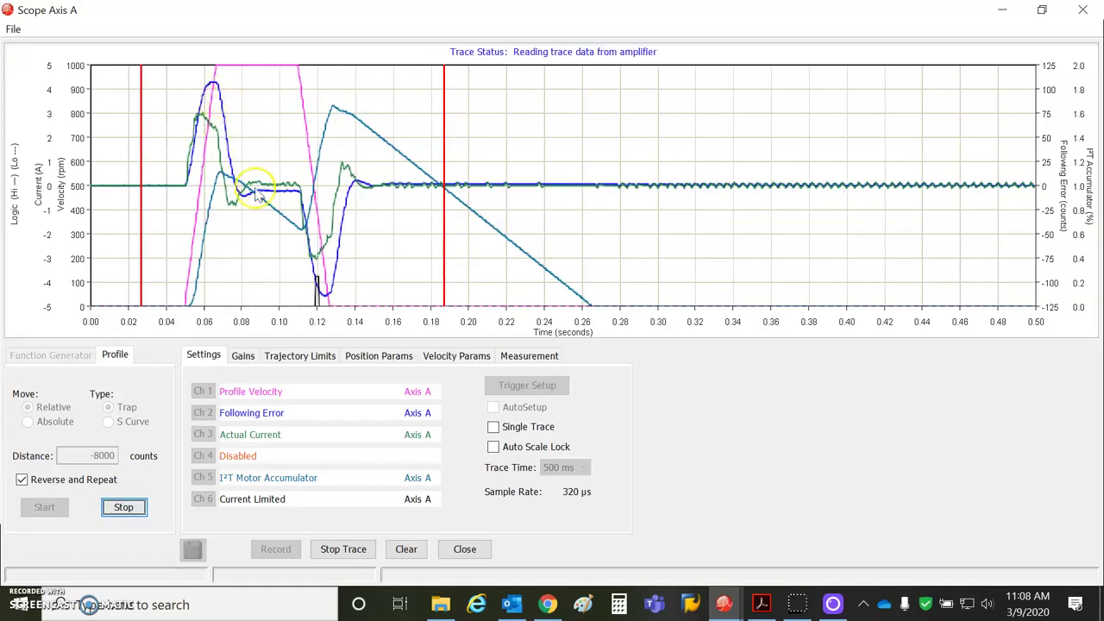
{"action": "left_click", "coordinate": [1042, 10]}
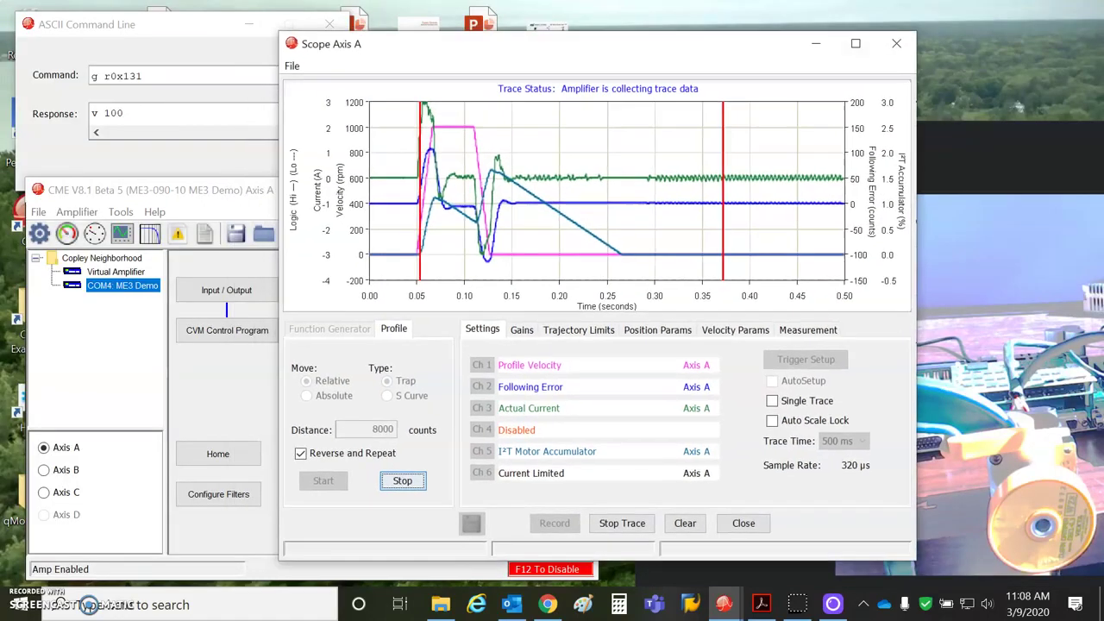
{"action": "left_click_drag", "start_coordinate": [572, 42], "coordinate": [725, 58]}
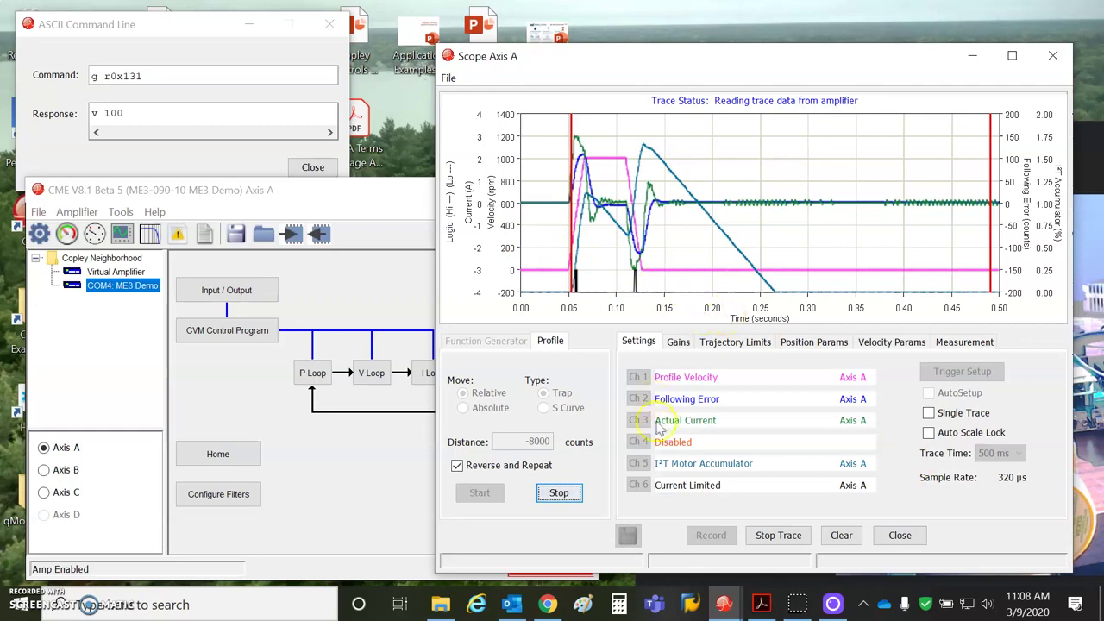
Show the scope's cursor measurements and move the right cursor to about 0.125, 0.26, then 0.32 s.
{"action": "left_click", "coordinate": [954, 342]}
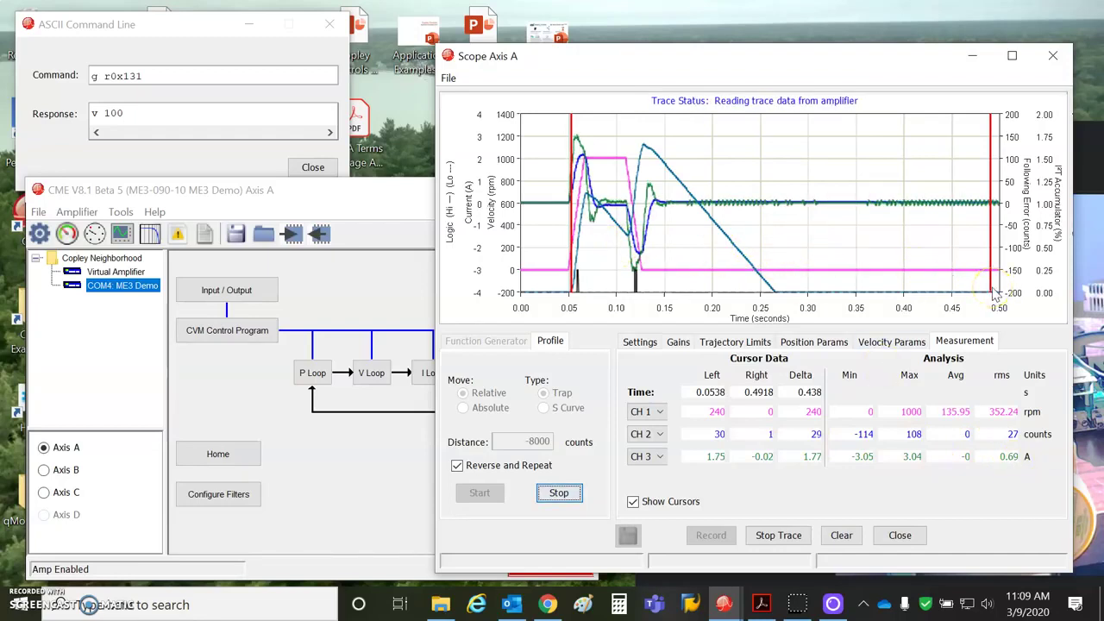
{"action": "left_click", "coordinate": [867, 237]}
{"action": "left_click", "coordinate": [1000, 257]}
{"action": "mouse_move", "coordinate": [1003, 258]}
{"action": "left_mouse_down"}
{"action": "mouse_move", "coordinate": [986, 247]}
{"action": "mouse_move", "coordinate": [644, 248]}
{"action": "left_mouse_up"}
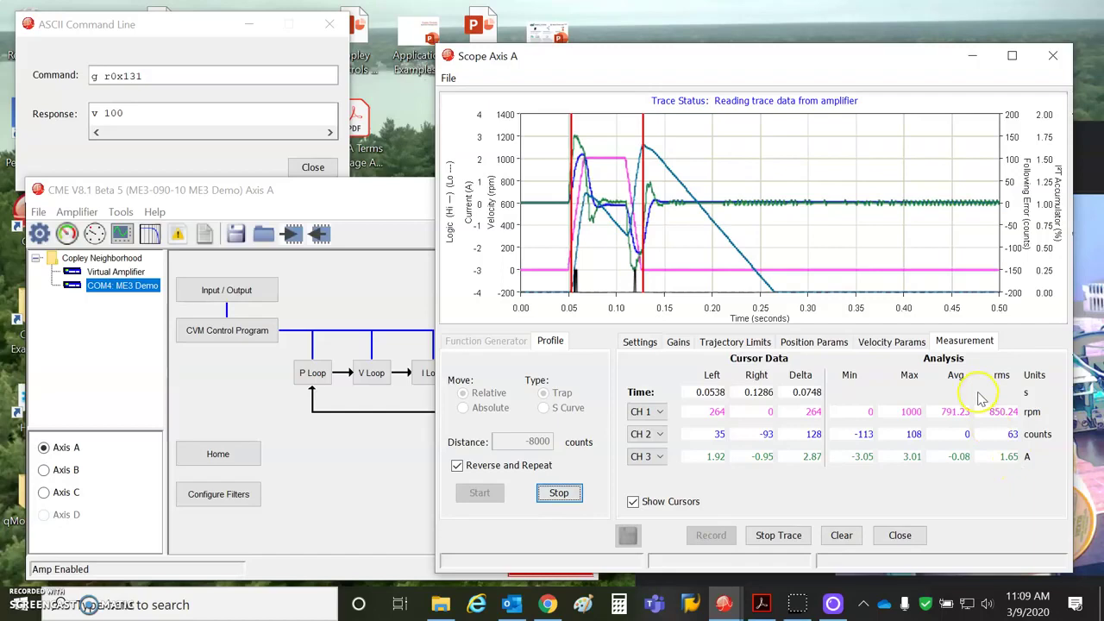
{"action": "left_click", "coordinate": [643, 286]}
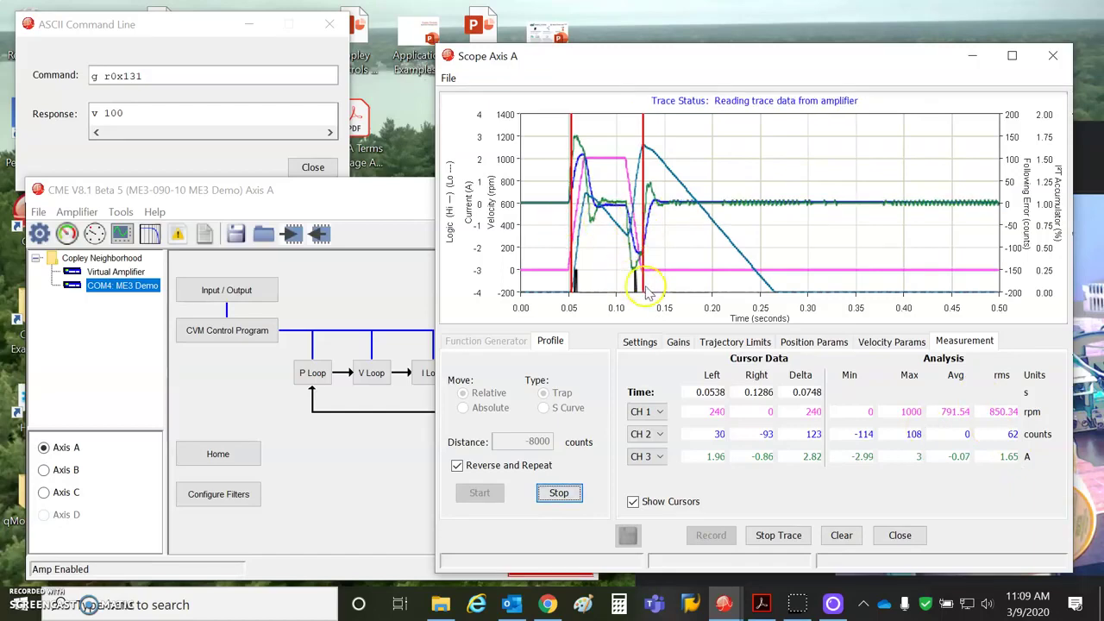
{"action": "mouse_move", "coordinate": [647, 289]}
{"action": "left_mouse_down"}
{"action": "mouse_move", "coordinate": [788, 273]}
{"action": "mouse_move", "coordinate": [776, 274]}
{"action": "left_mouse_up"}
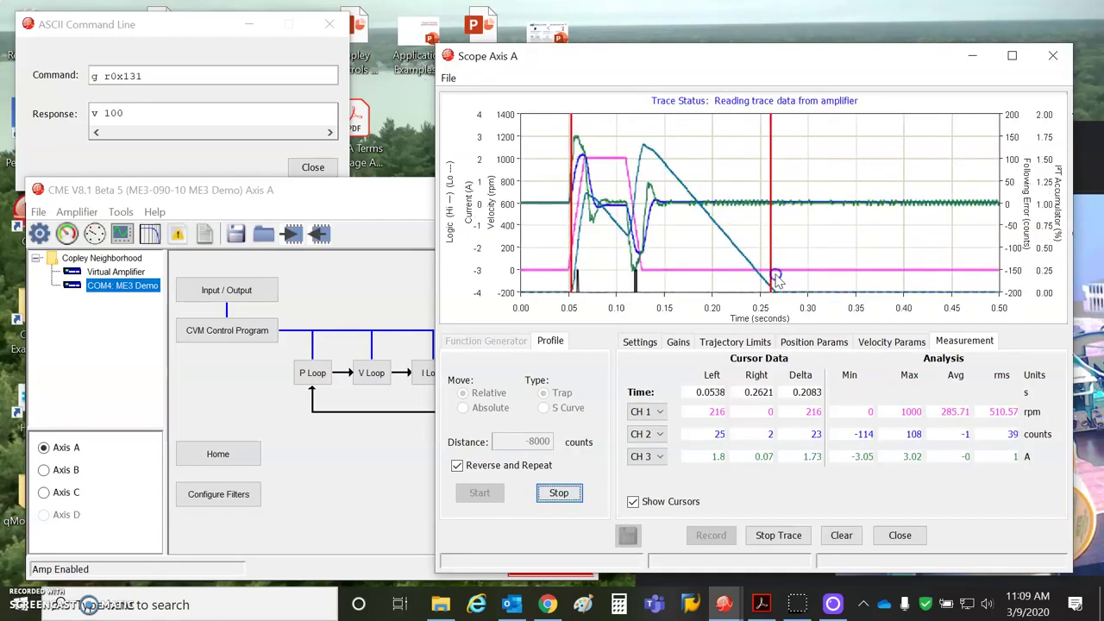
{"action": "left_click_drag", "start_coordinate": [774, 255], "coordinate": [972, 251]}
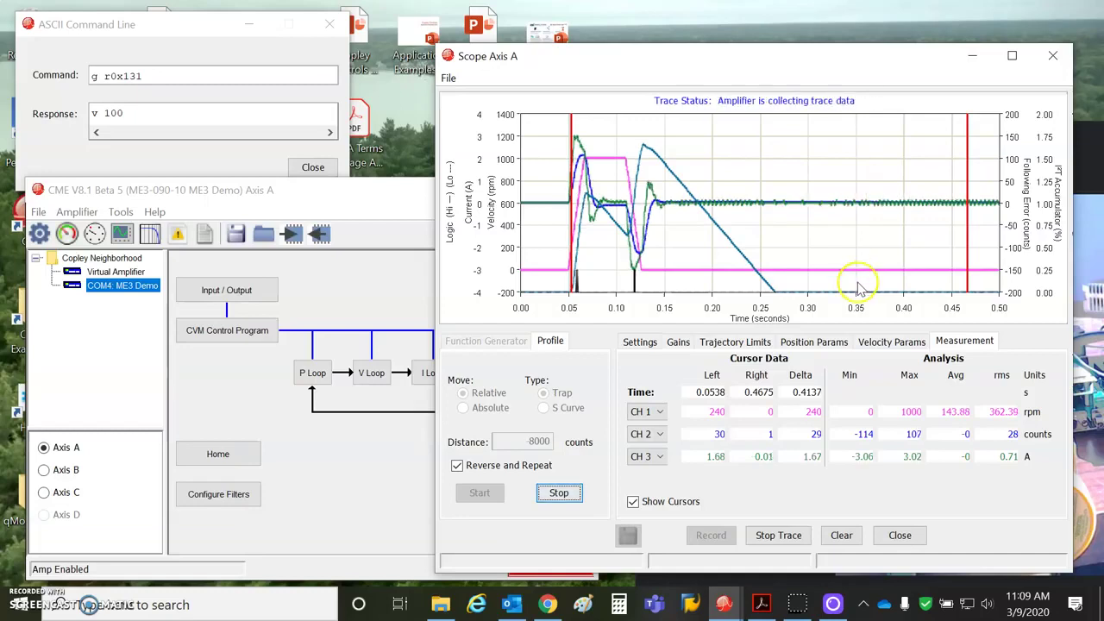
Stop the profile move and start a 2 Hz function generator square wave.
{"action": "left_click", "coordinate": [571, 500]}
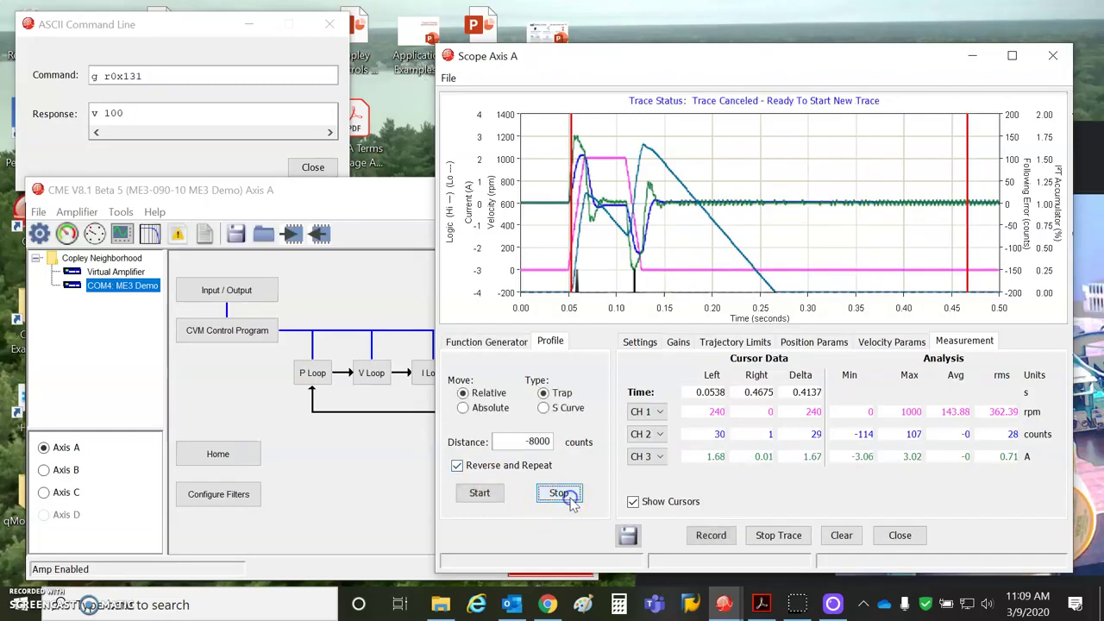
{"action": "left_click", "coordinate": [515, 340]}
{"action": "double_click", "coordinate": [530, 467]}
{"action": "type", "text": "2"}
{"action": "left_click", "coordinate": [488, 493]}
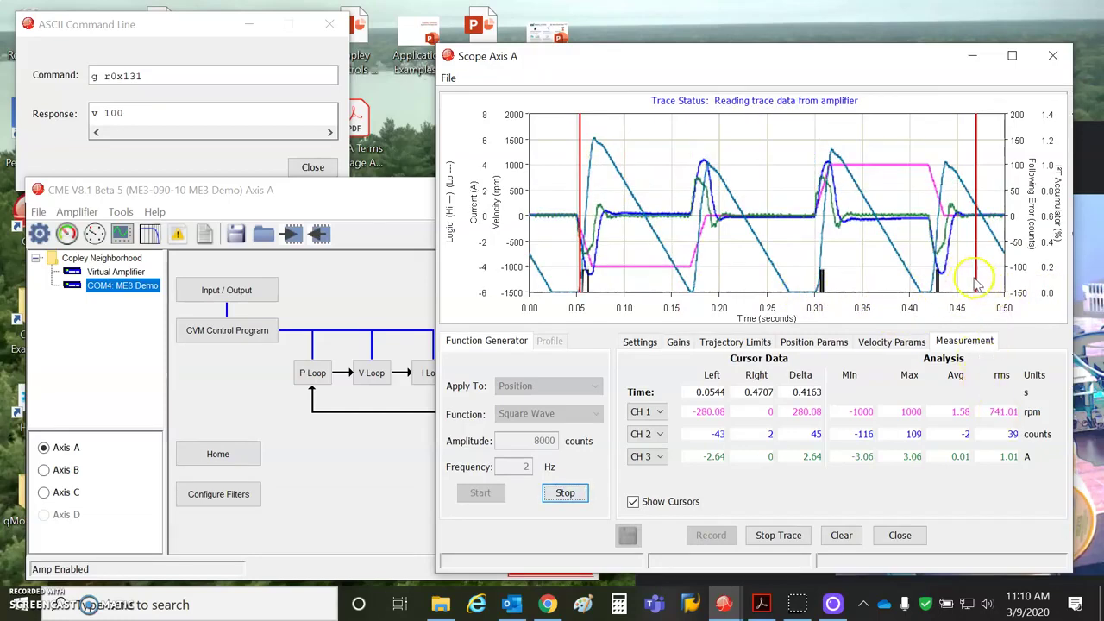
Move the right cursor to about 0.30 s to read 0.93 A rms, then bring up the ASCII Command Line.
{"action": "left_click_drag", "start_coordinate": [979, 287], "coordinate": [816, 266]}
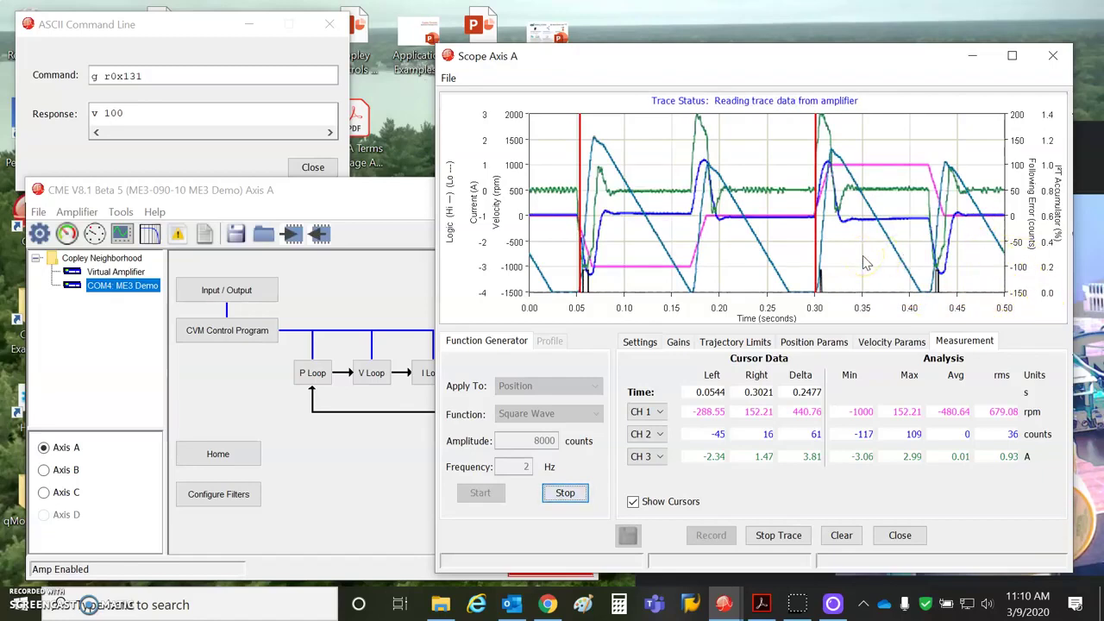
{"action": "left_click", "coordinate": [183, 28]}
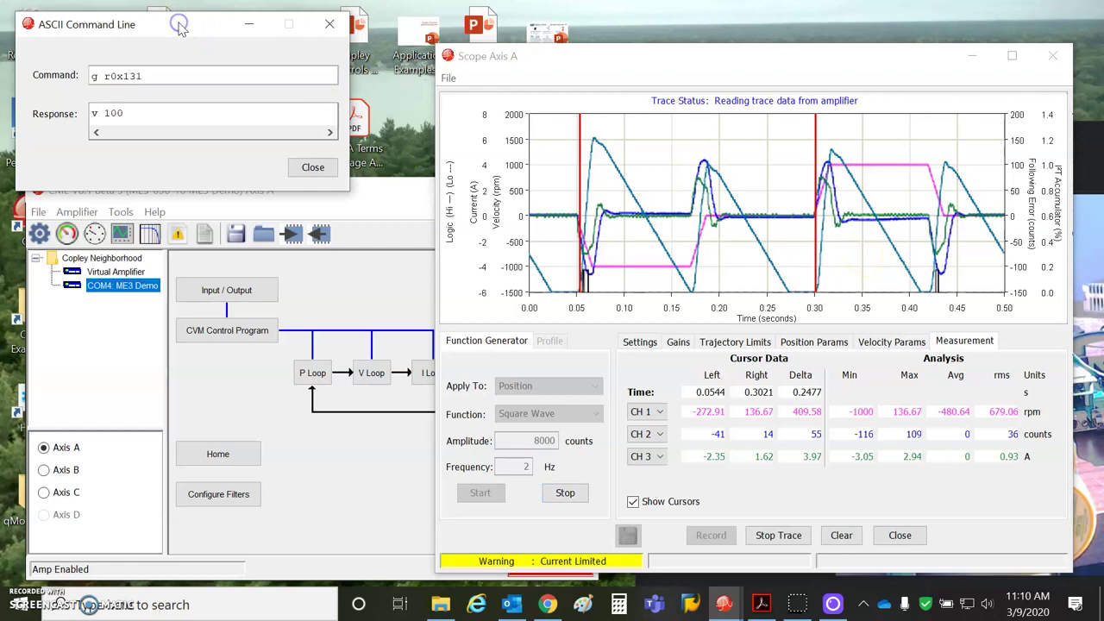
{"action": "mouse_move", "coordinate": [763, 609]}
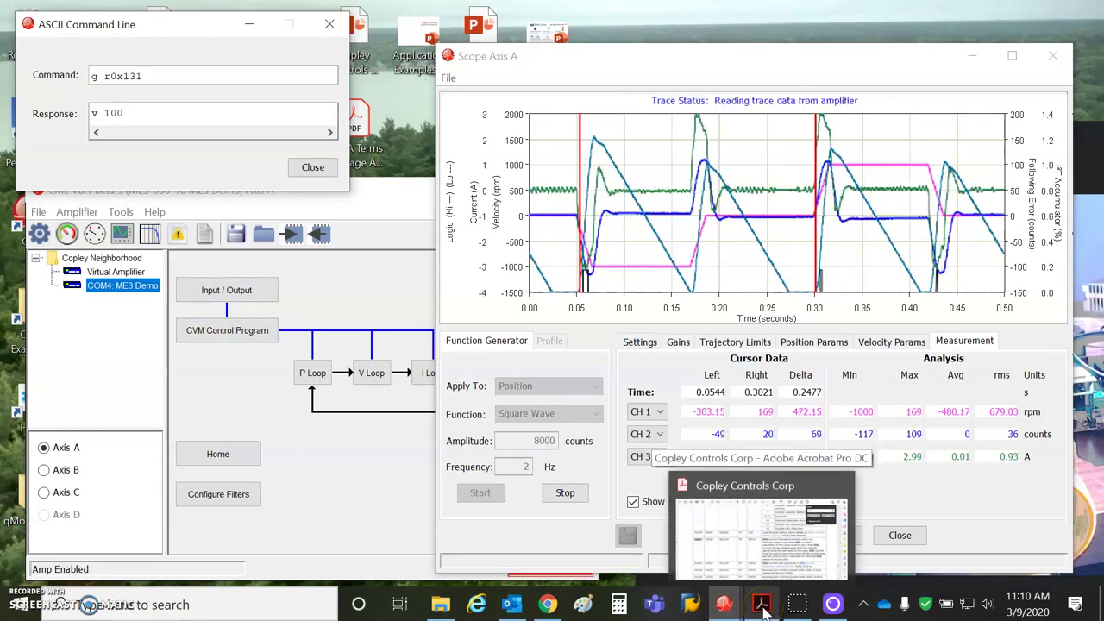
Bring up the Copley parameter manual in Acrobat near entry 0x131 and clear the 'rms' search highlight.
{"action": "left_click", "coordinate": [763, 609]}
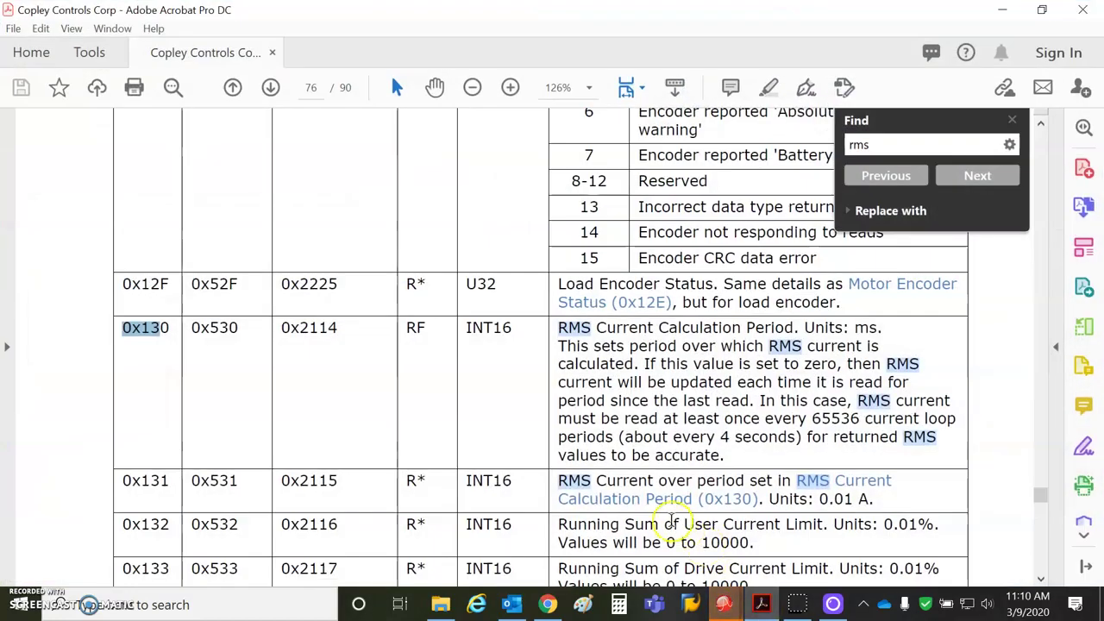
{"action": "left_click", "coordinate": [569, 483]}
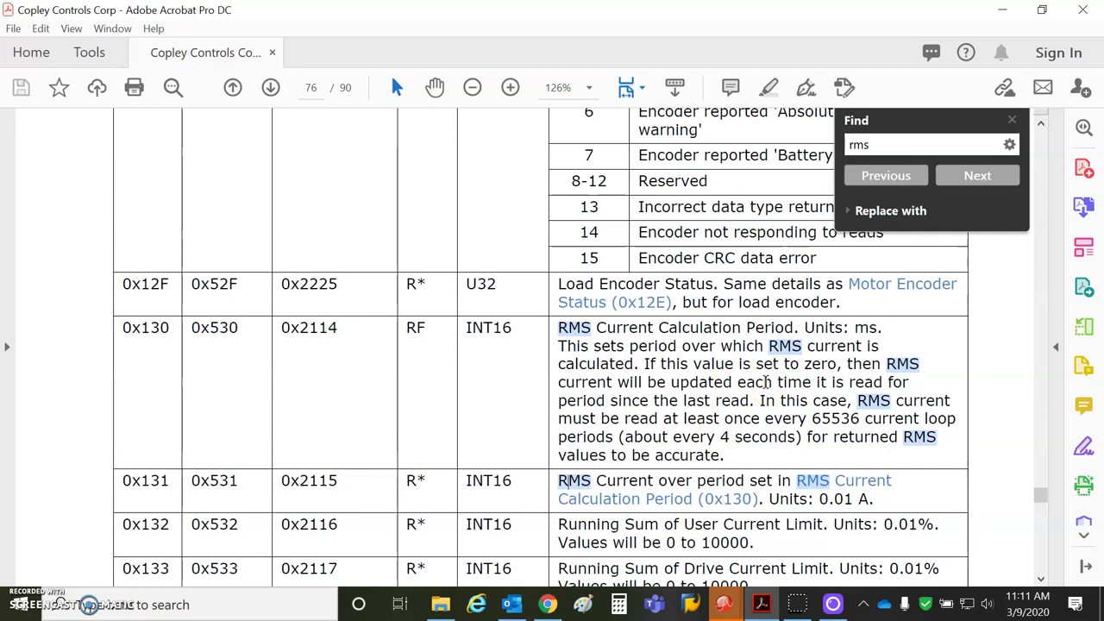
Back in CME, re-send g r0x131 five times (about 92–98), then stop the square wave.
{"action": "left_click", "coordinate": [1000, 12]}
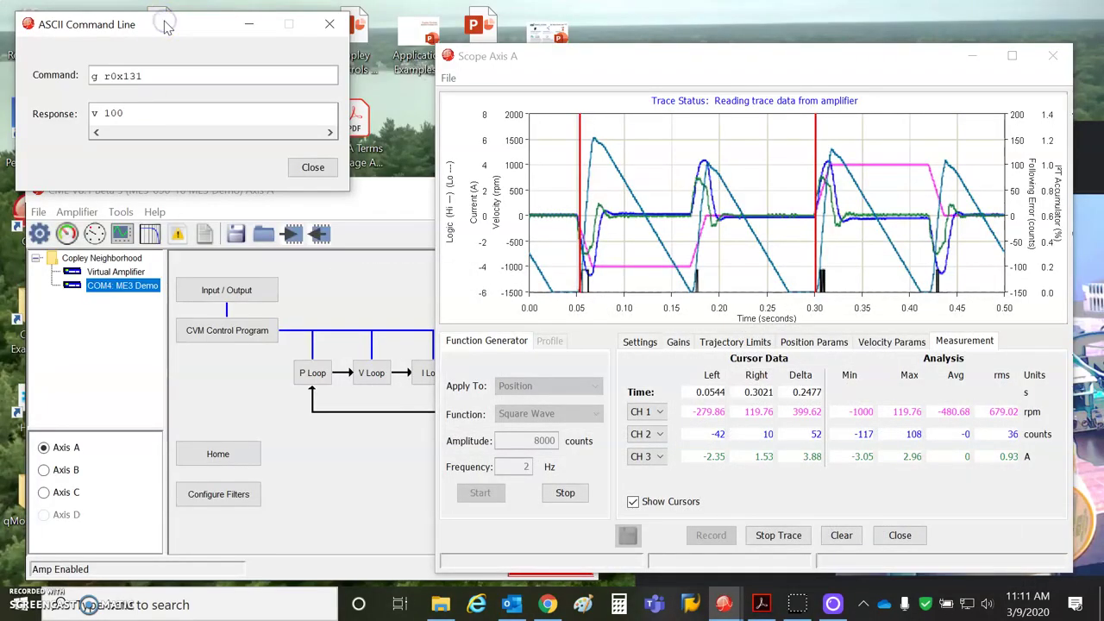
{"action": "key", "text": "Return"}
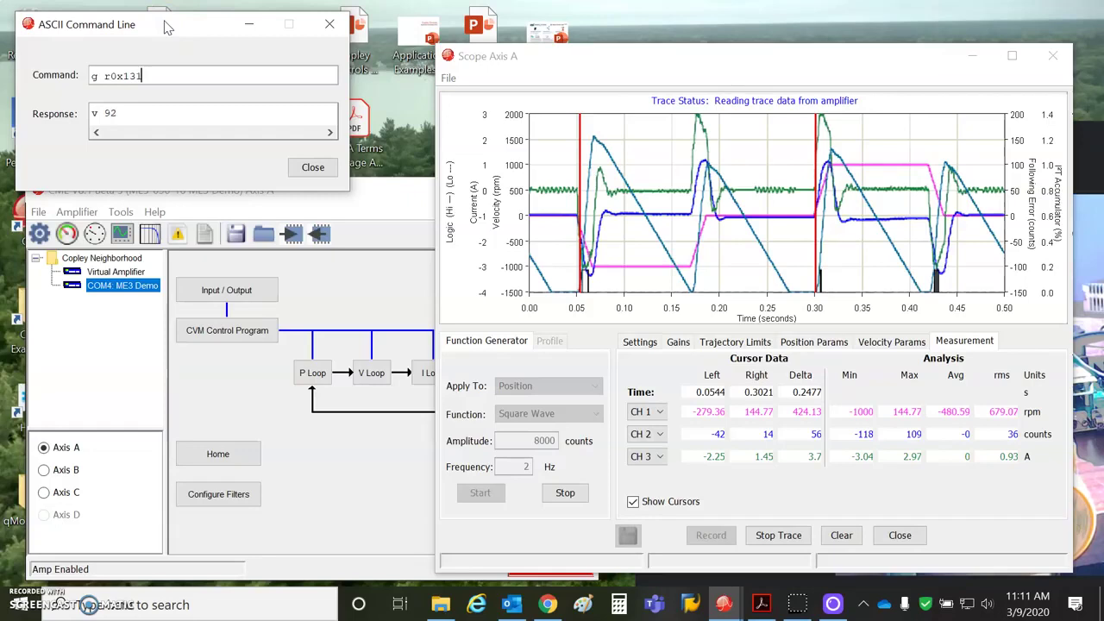
{"action": "key", "text": "Return"}
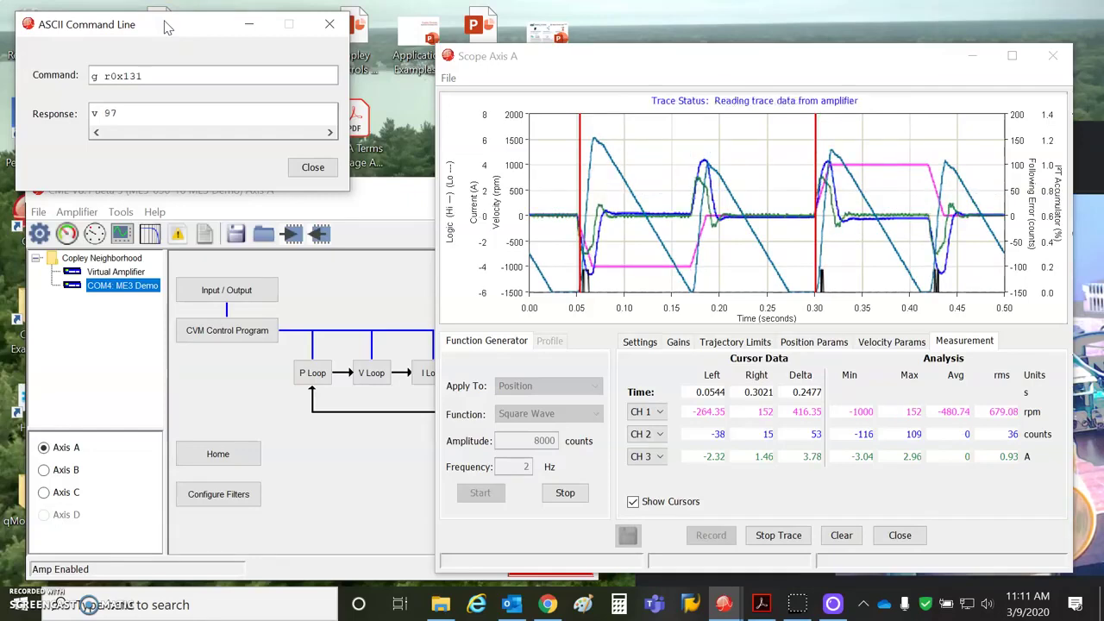
{"action": "key", "text": "Return"}
{"action": "key", "text": "Return"}
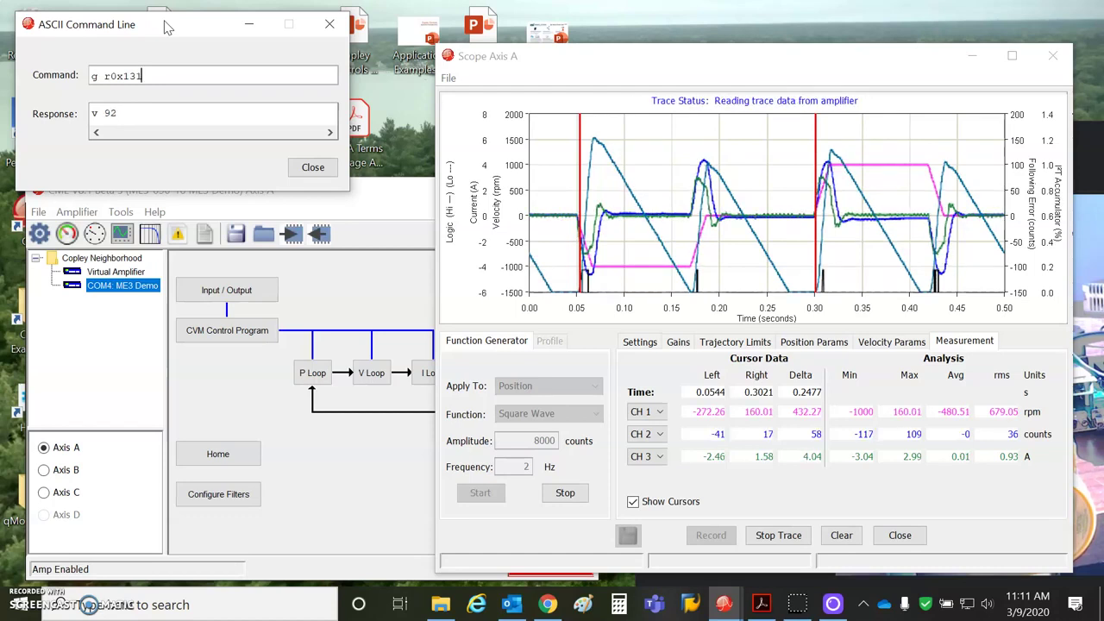
{"action": "key", "text": "Return"}
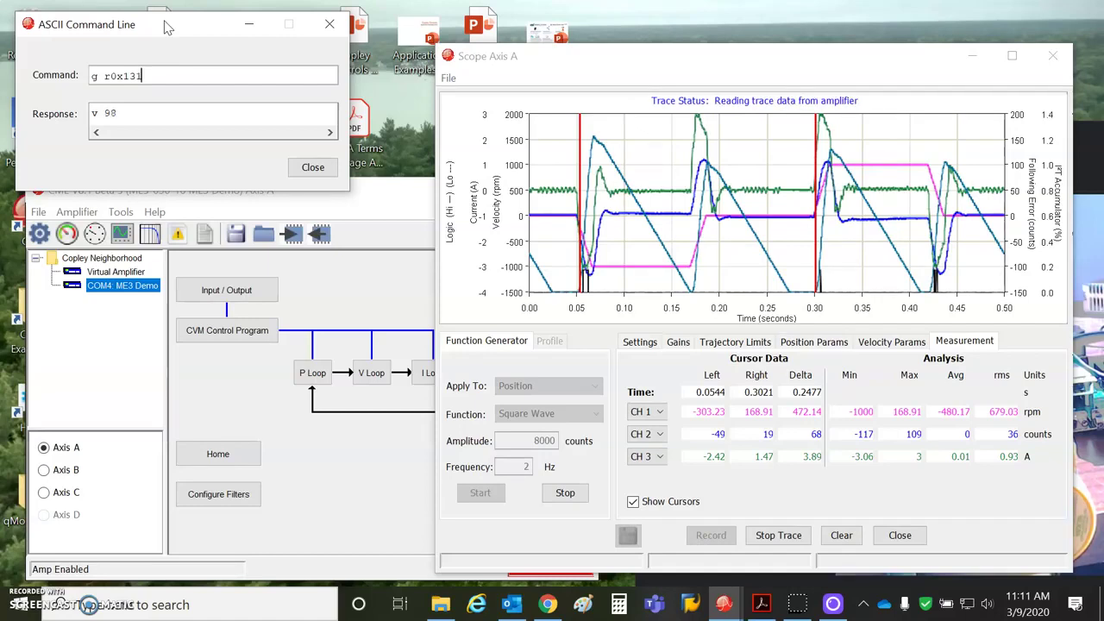
{"action": "key", "text": "Return"}
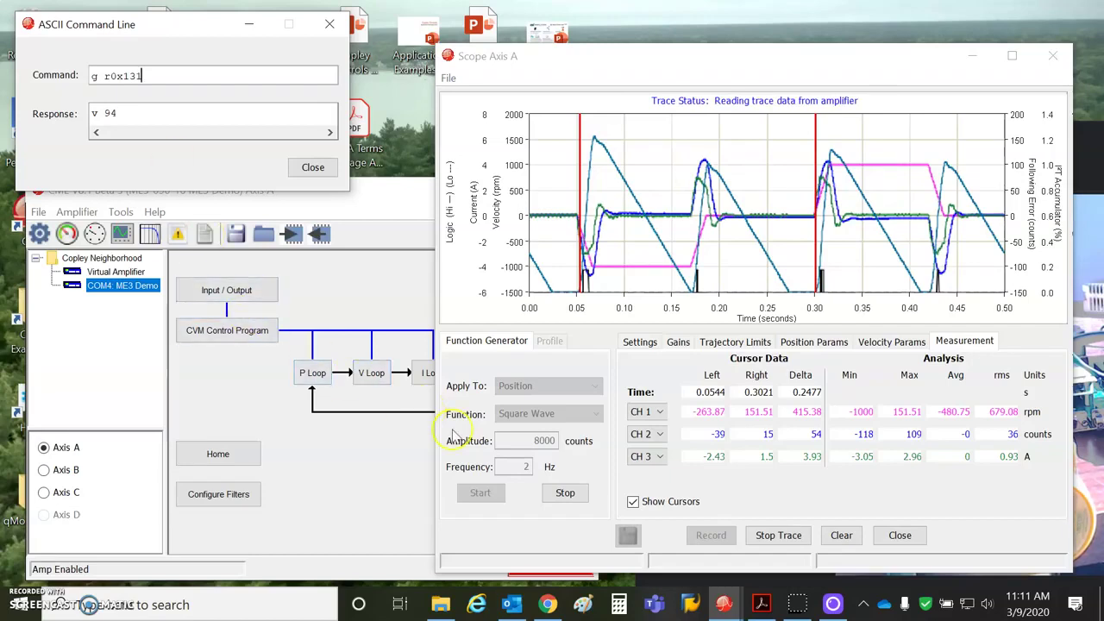
{"action": "left_click", "coordinate": [567, 500]}
Restart the square wave at 2.5 Hz and re-query 0x131 five times, now reading about 100–107.
{"action": "double_click", "coordinate": [521, 465]}
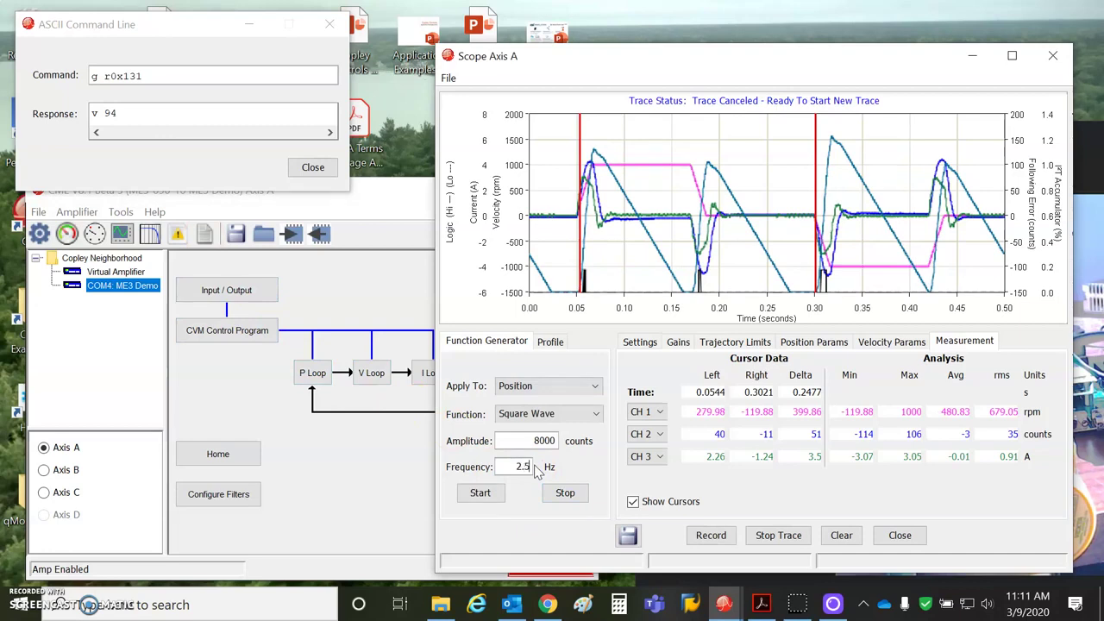
{"action": "left_click", "coordinate": [480, 498]}
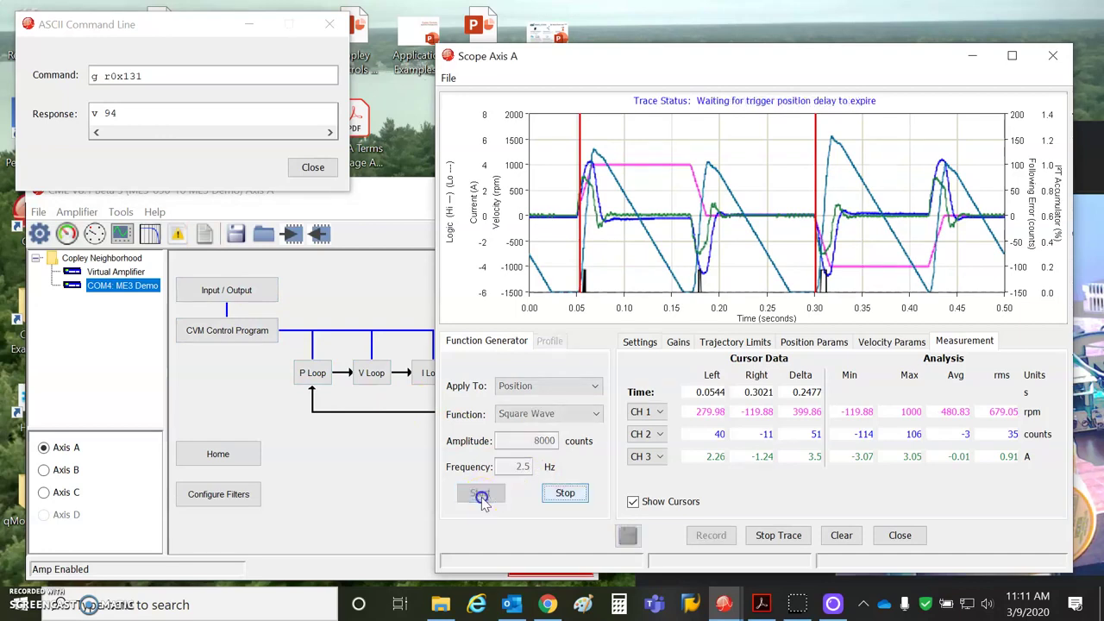
{"action": "left_click", "coordinate": [191, 23]}
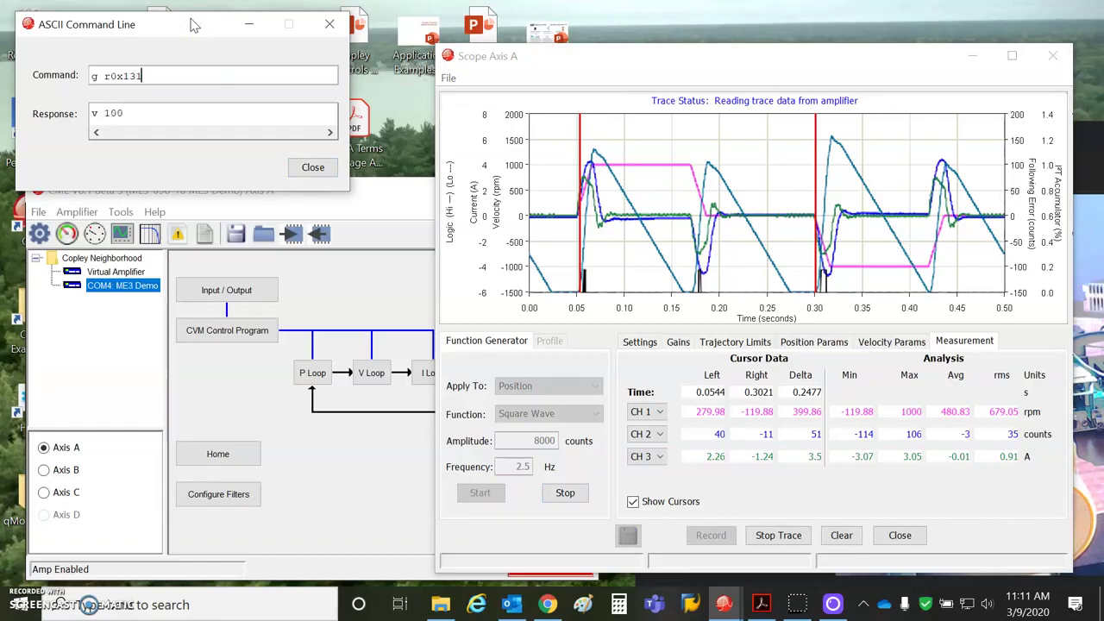
{"action": "key", "text": "Return"}
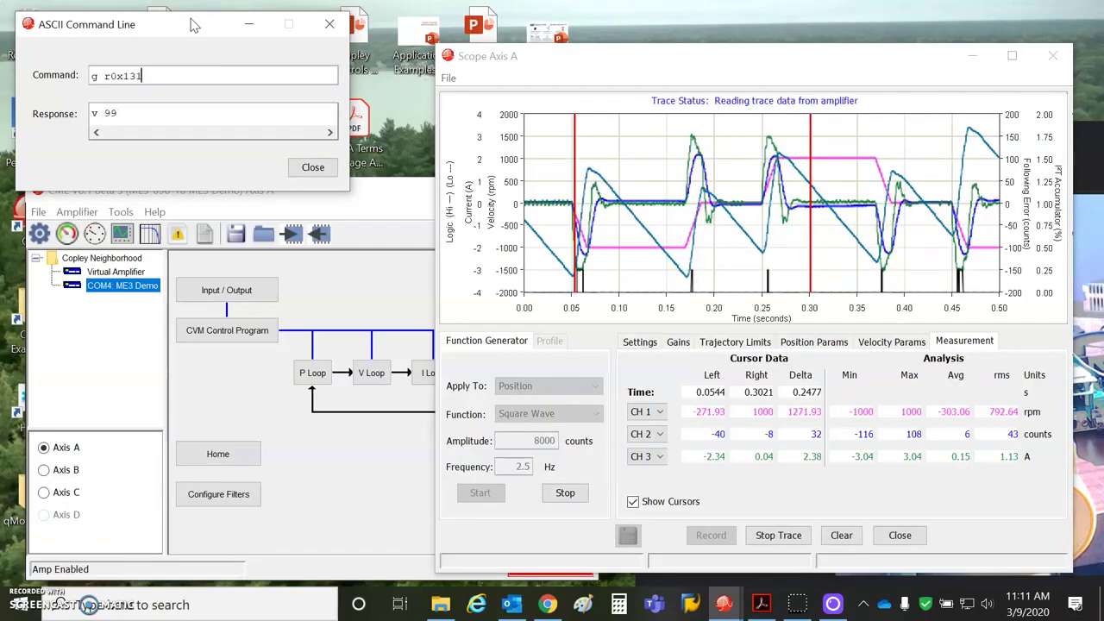
{"action": "key", "text": "Return"}
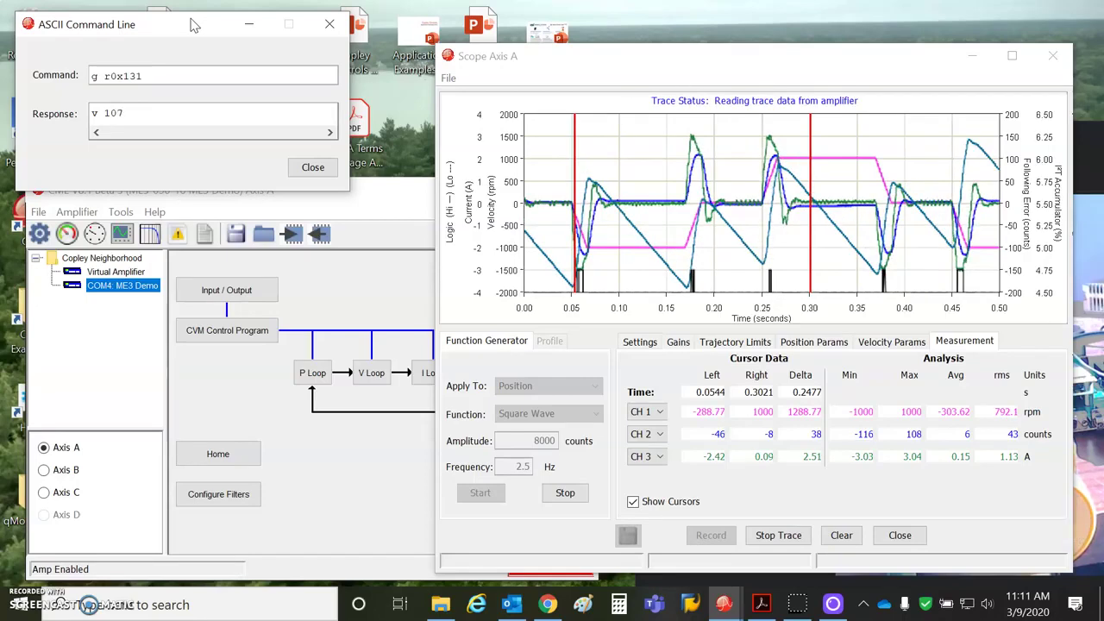
{"action": "key", "text": "Return"}
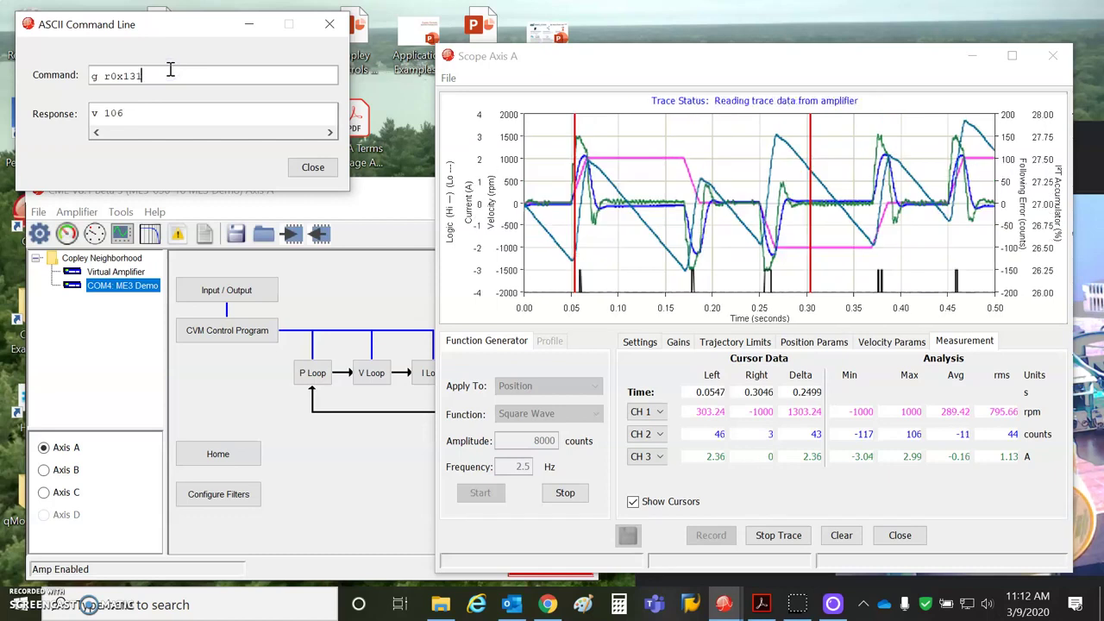
{"action": "key", "text": "Return"}
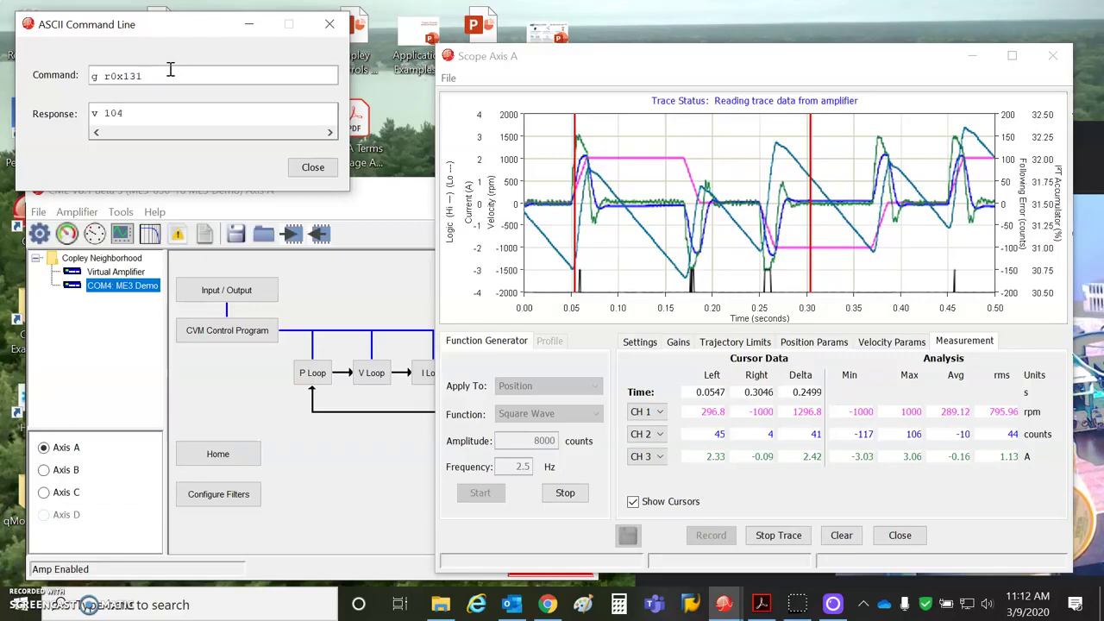
{"action": "key", "text": "Return"}
{"action": "key", "text": "Return"}
{"action": "key", "text": "Return"}
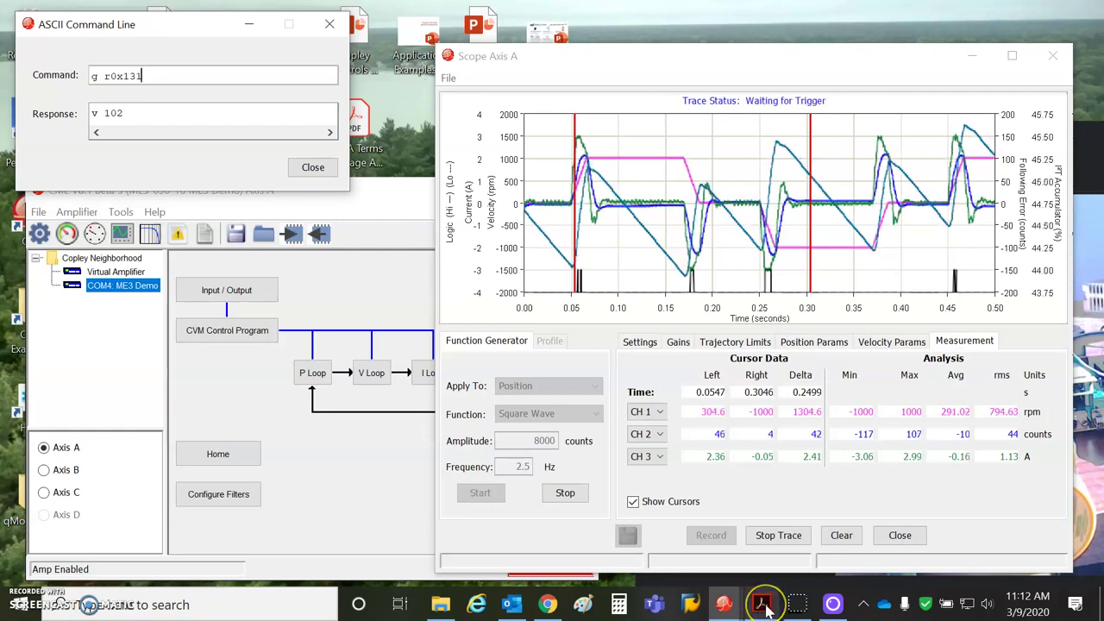
{"action": "mouse_move", "coordinate": [762, 609]}
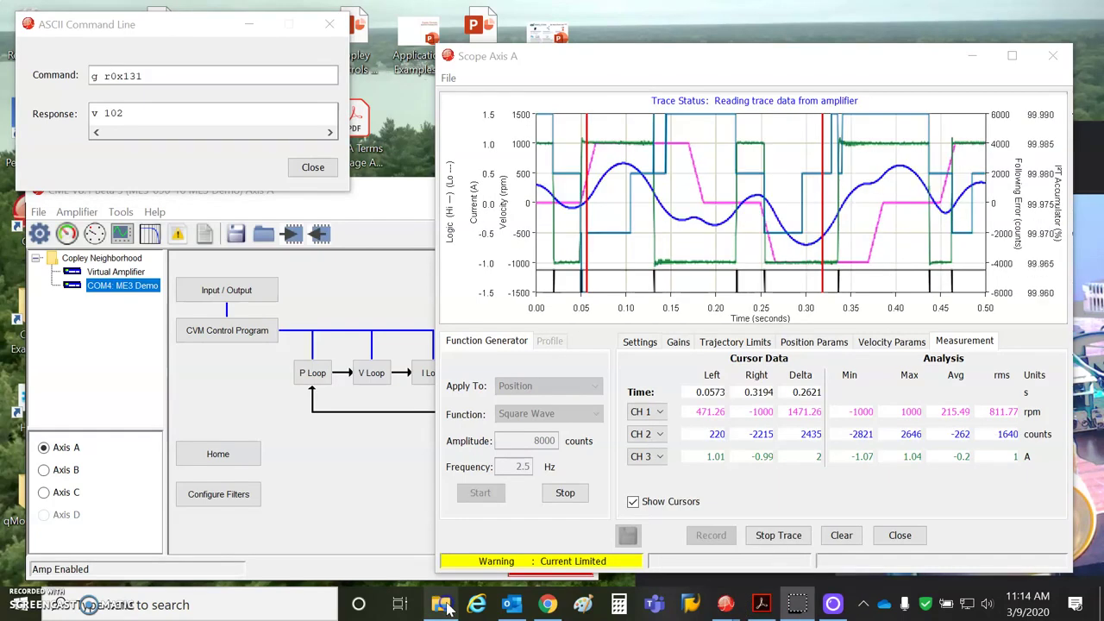
Open a new This PC window and browse to Documents > Articals > the author's IsqT folder.
{"action": "left_click", "coordinate": [440, 605]}
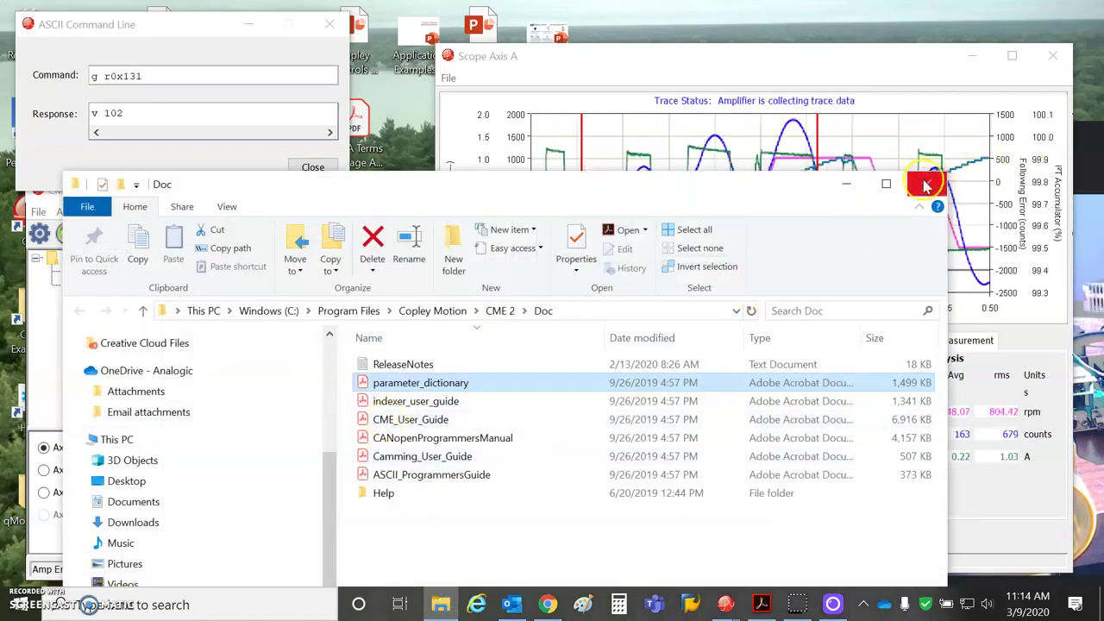
{"action": "left_click", "coordinate": [441, 604]}
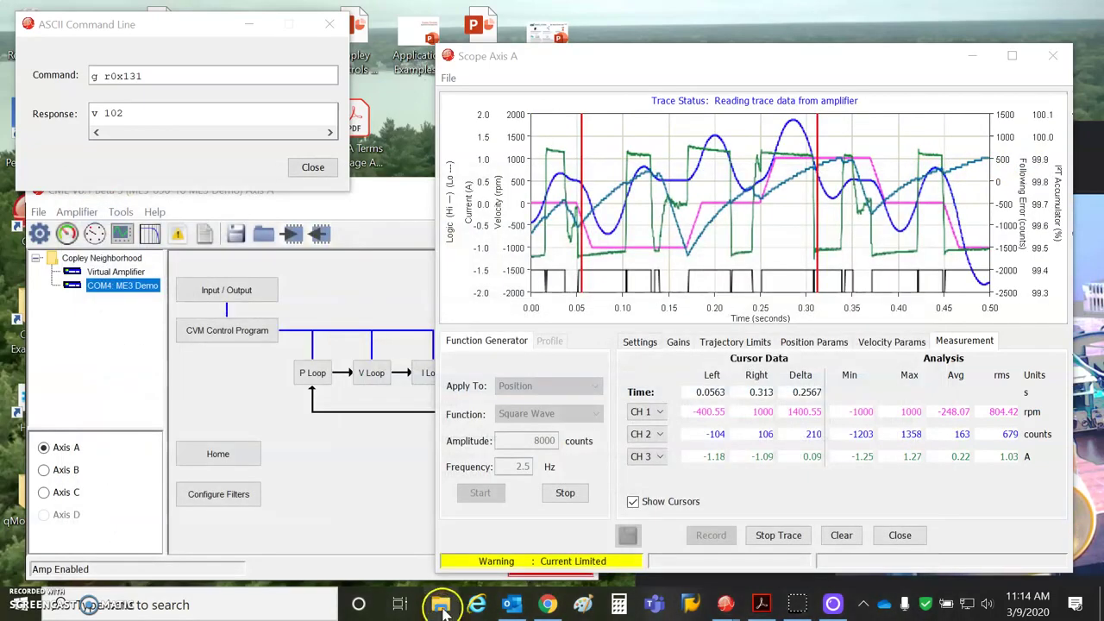
{"action": "left_click", "coordinate": [440, 604]}
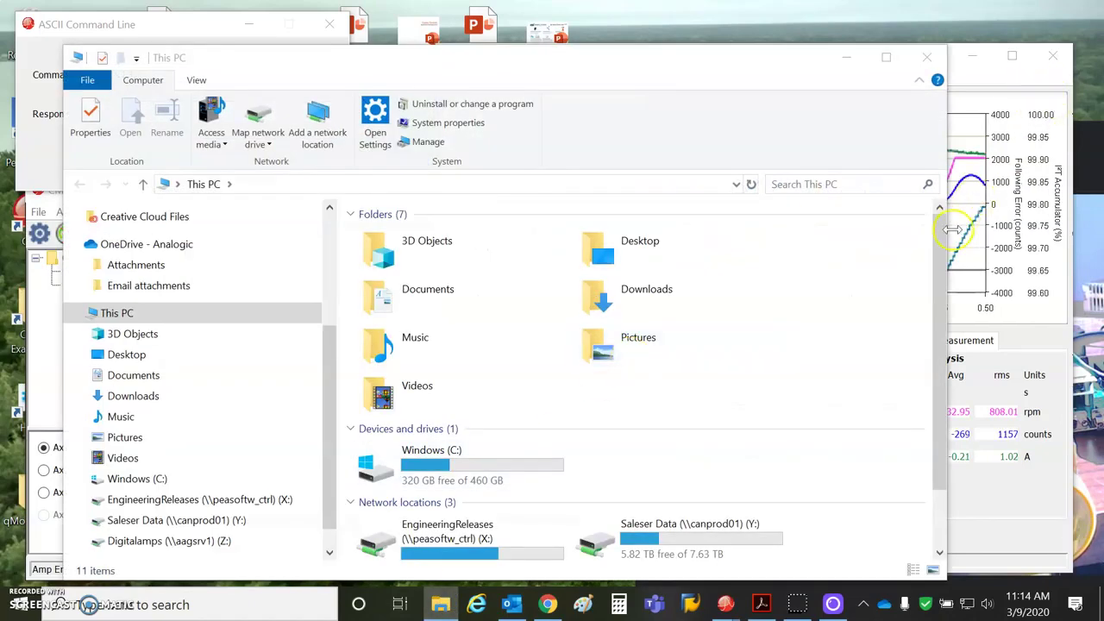
{"action": "mouse_move", "coordinate": [737, 61]}
{"action": "left_mouse_down"}
{"action": "mouse_move", "coordinate": [714, 380]}
{"action": "mouse_move", "coordinate": [742, 337]}
{"action": "mouse_move", "coordinate": [734, 387]}
{"action": "mouse_move", "coordinate": [739, 267]}
{"action": "mouse_move", "coordinate": [767, 343]}
{"action": "mouse_move", "coordinate": [739, 136]}
{"action": "mouse_move", "coordinate": [692, 81]}
{"action": "mouse_move", "coordinate": [737, 241]}
{"action": "mouse_move", "coordinate": [694, 216]}
{"action": "mouse_move", "coordinate": [695, 89]}
{"action": "left_mouse_up"}
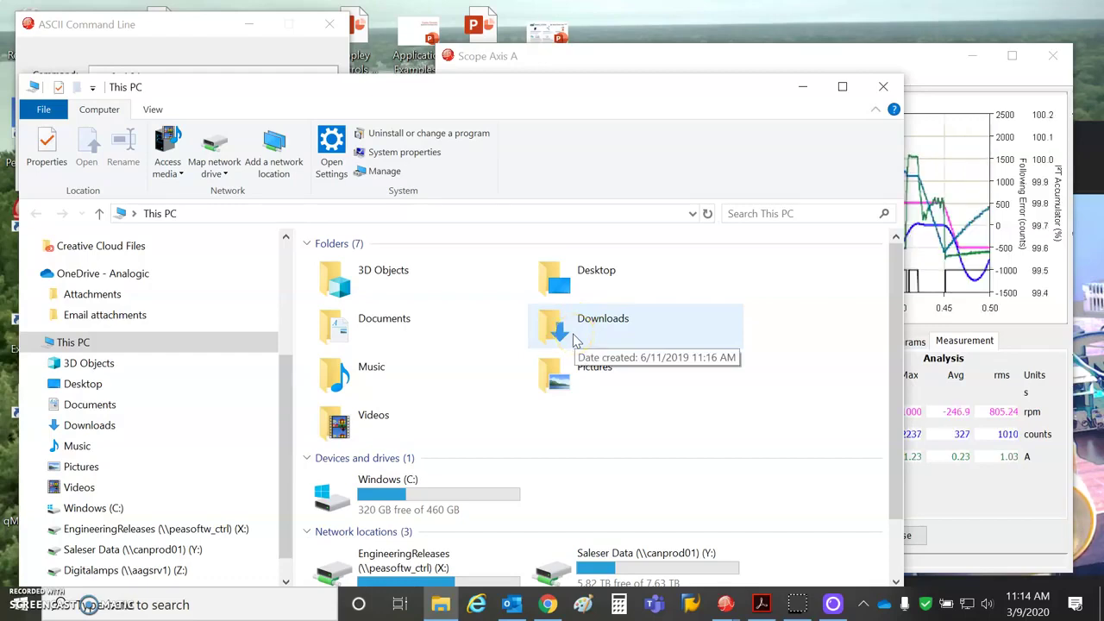
{"action": "double_click", "coordinate": [363, 339]}
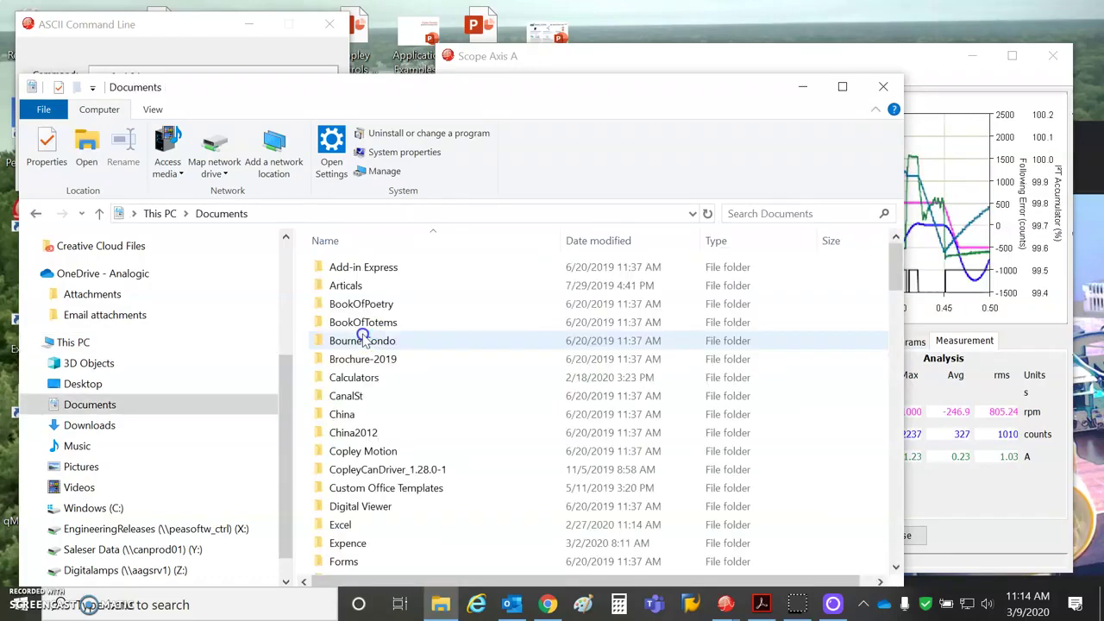
{"action": "double_click", "coordinate": [345, 286]}
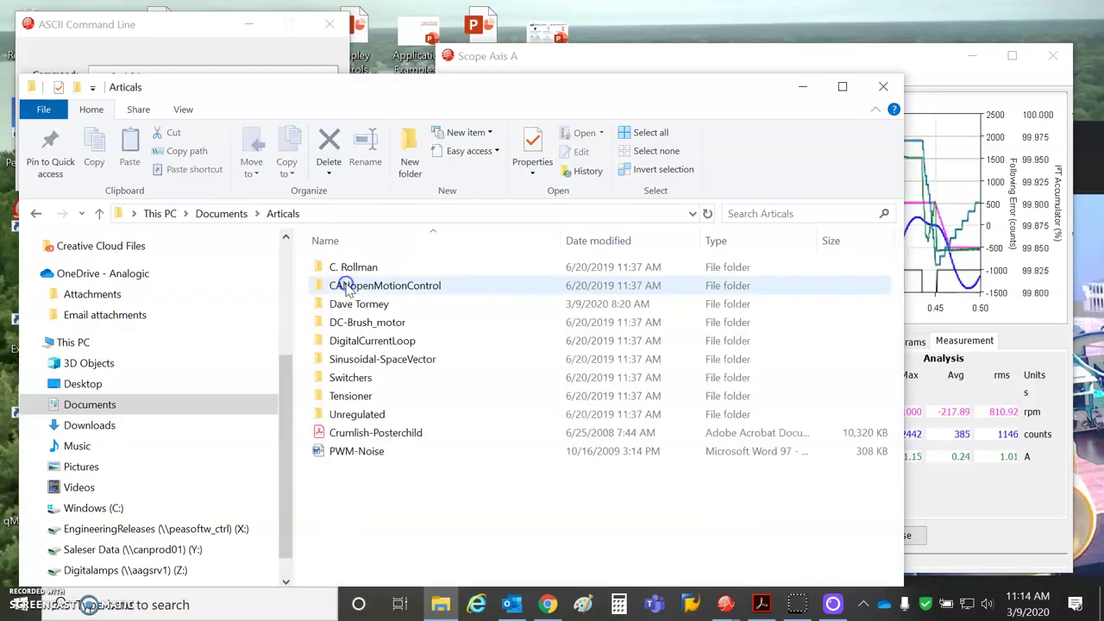
{"action": "double_click", "coordinate": [341, 304]}
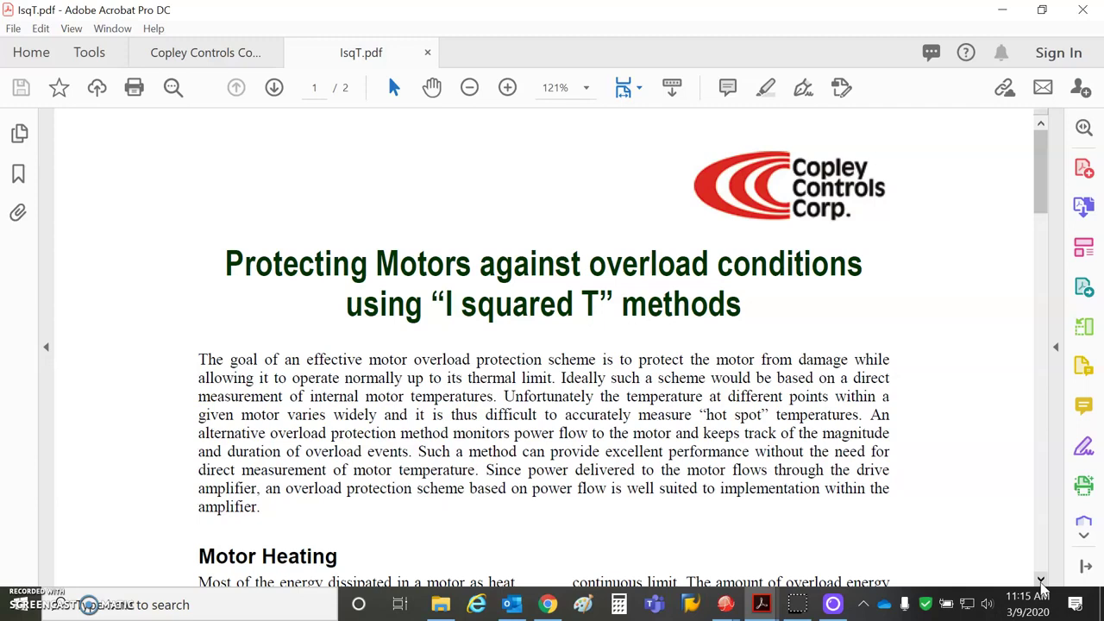
Scroll page 1 of IsqT.pdf through Motor Heating to the AMPERES-SQUARED SECONDS heading.
{"action": "left_click", "coordinate": [1041, 580]}
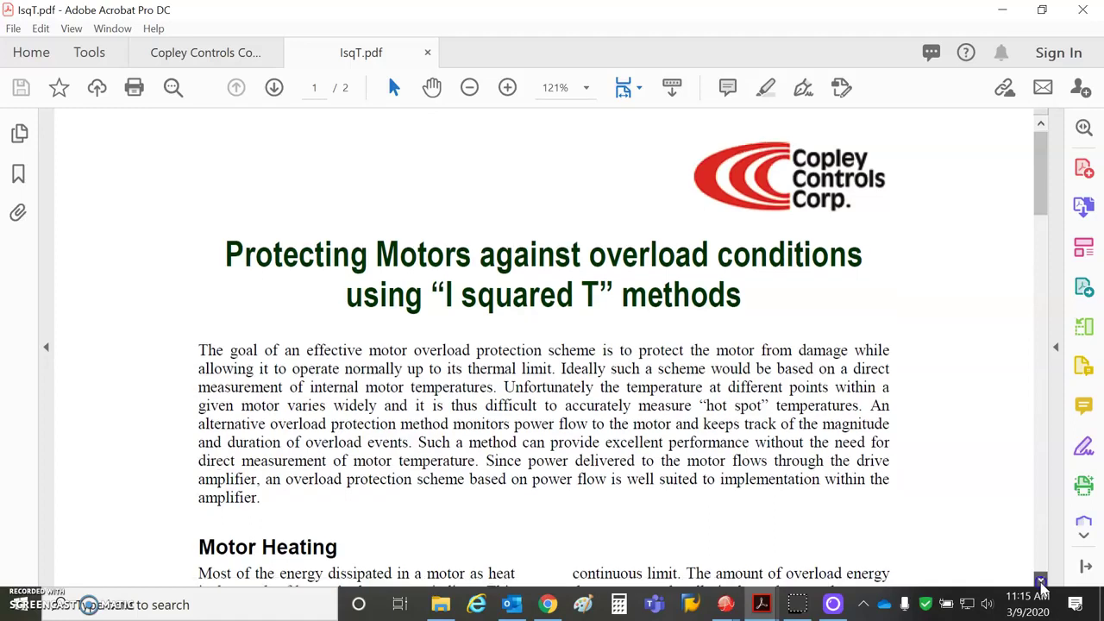
{"action": "left_click", "coordinate": [1041, 579]}
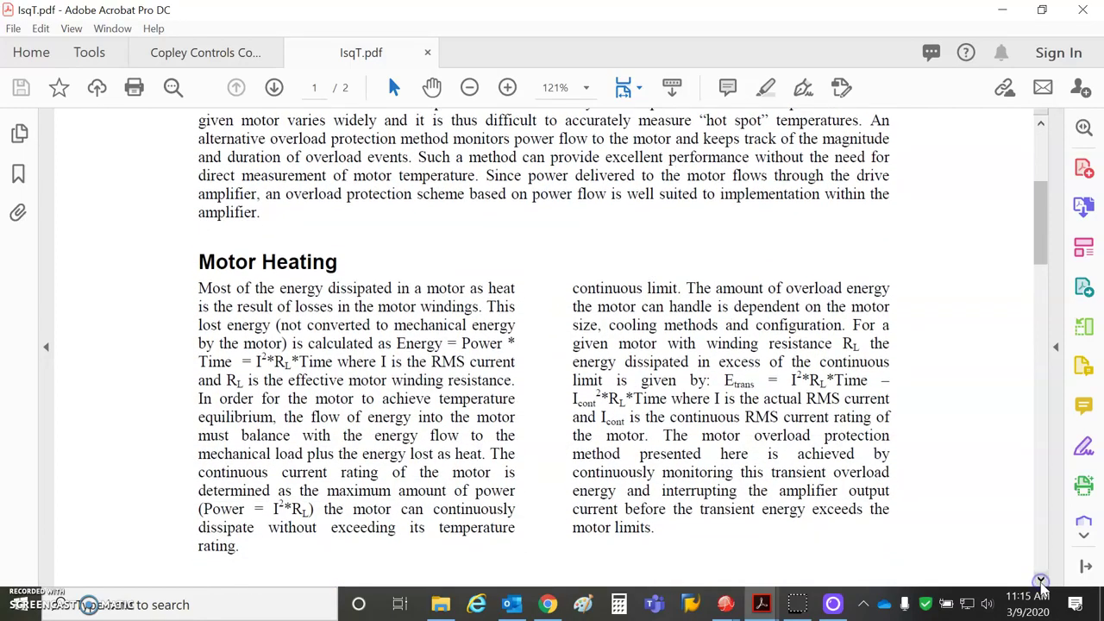
{"action": "left_click", "coordinate": [1040, 579]}
{"action": "left_click", "coordinate": [1041, 580]}
{"action": "left_click", "coordinate": [1041, 580]}
{"action": "left_click", "coordinate": [1041, 580]}
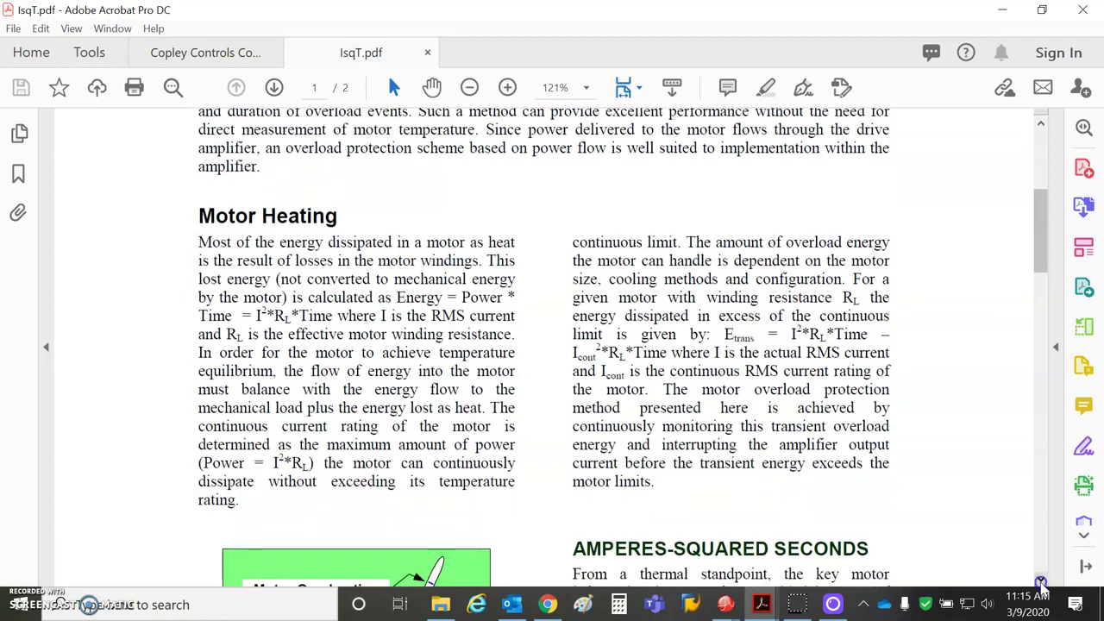
{"action": "left_click", "coordinate": [1041, 579]}
{"action": "left_click", "coordinate": [1041, 580]}
{"action": "left_click", "coordinate": [1041, 579]}
{"action": "left_click", "coordinate": [1041, 580]}
{"action": "left_click", "coordinate": [1040, 580]}
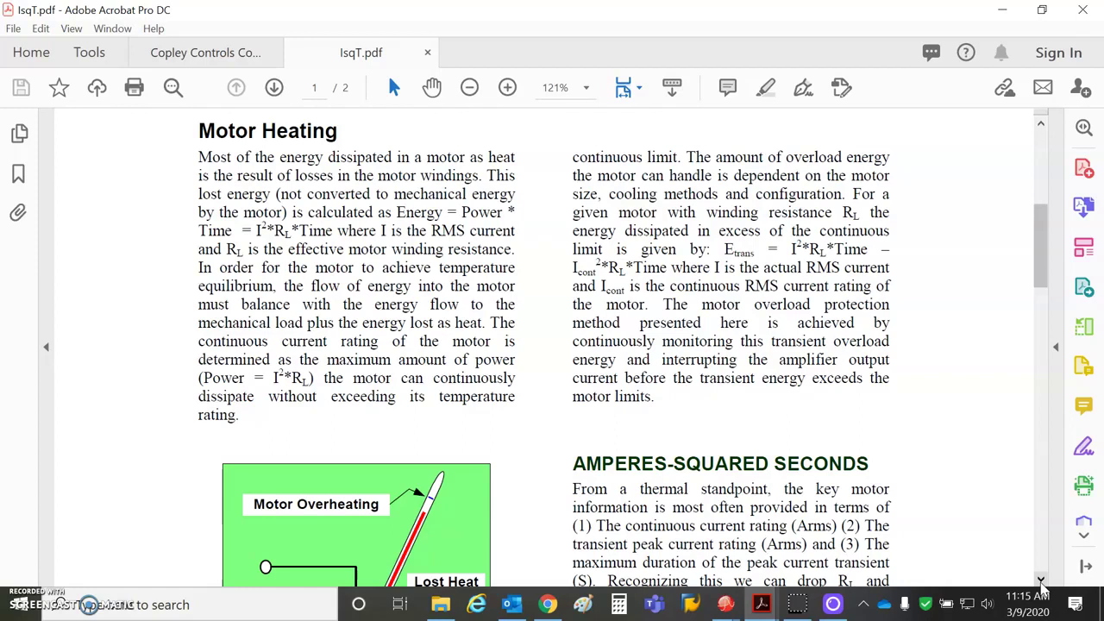
Continue past the motor overheating diagram and Amperes-squared text to THE AMPLIFIER section.
{"action": "left_click", "coordinate": [1040, 580]}
{"action": "left_click", "coordinate": [1040, 581]}
{"action": "left_click", "coordinate": [1041, 580]}
{"action": "left_click", "coordinate": [1041, 580]}
{"action": "left_click", "coordinate": [1041, 580]}
{"action": "left_click", "coordinate": [1041, 580]}
{"action": "left_click", "coordinate": [1041, 580]}
{"action": "left_click", "coordinate": [1041, 580]}
{"action": "left_click", "coordinate": [1041, 580]}
{"action": "left_click", "coordinate": [1041, 580]}
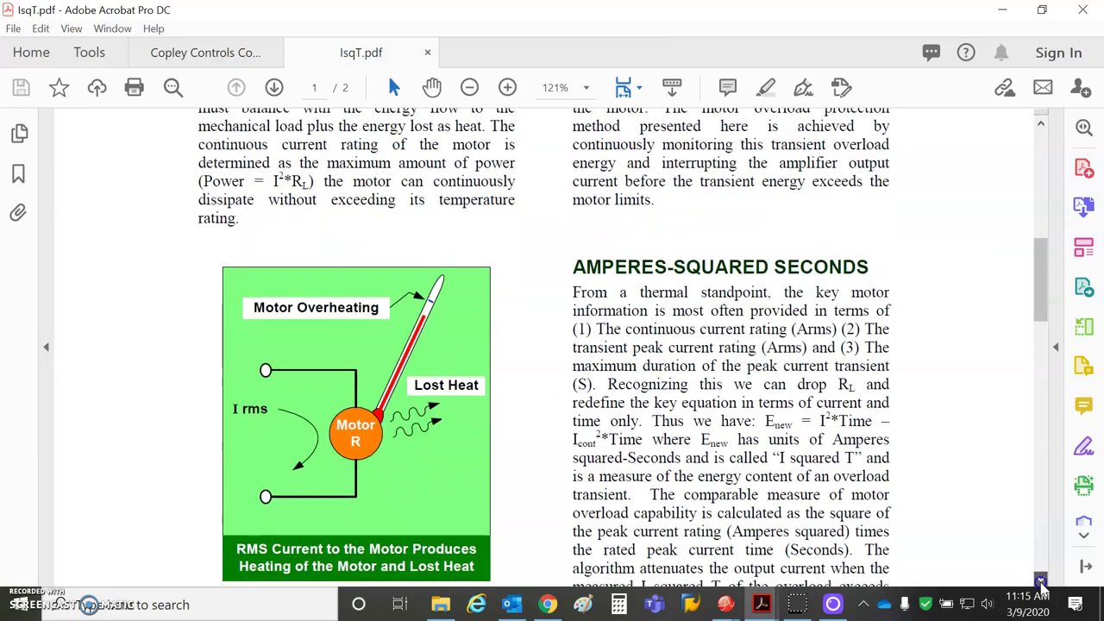
{"action": "left_click", "coordinate": [1041, 580]}
{"action": "left_click", "coordinate": [1041, 580]}
{"action": "left_click", "coordinate": [1040, 580]}
{"action": "left_click", "coordinate": [1041, 581]}
{"action": "left_click", "coordinate": [1041, 581]}
{"action": "scroll", "coordinate": [1041, 580], "scroll_direction": "down", "scroll_amount": 3}
{"action": "scroll", "coordinate": [1041, 580], "scroll_direction": "down", "scroll_amount": 5}
Scroll page 2 up to the APPLICATION EXAMPLE and its T1 overload-time equation.
{"action": "scroll", "coordinate": [1041, 580], "scroll_direction": "down", "scroll_amount": 1}
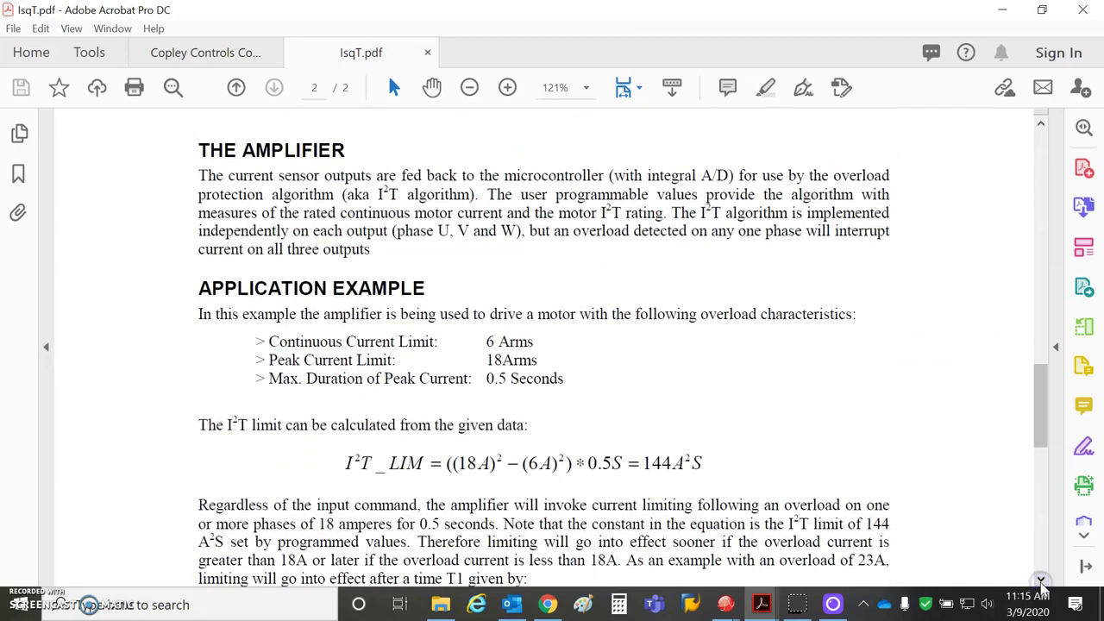
{"action": "left_click", "coordinate": [1040, 581]}
{"action": "left_click", "coordinate": [1041, 580]}
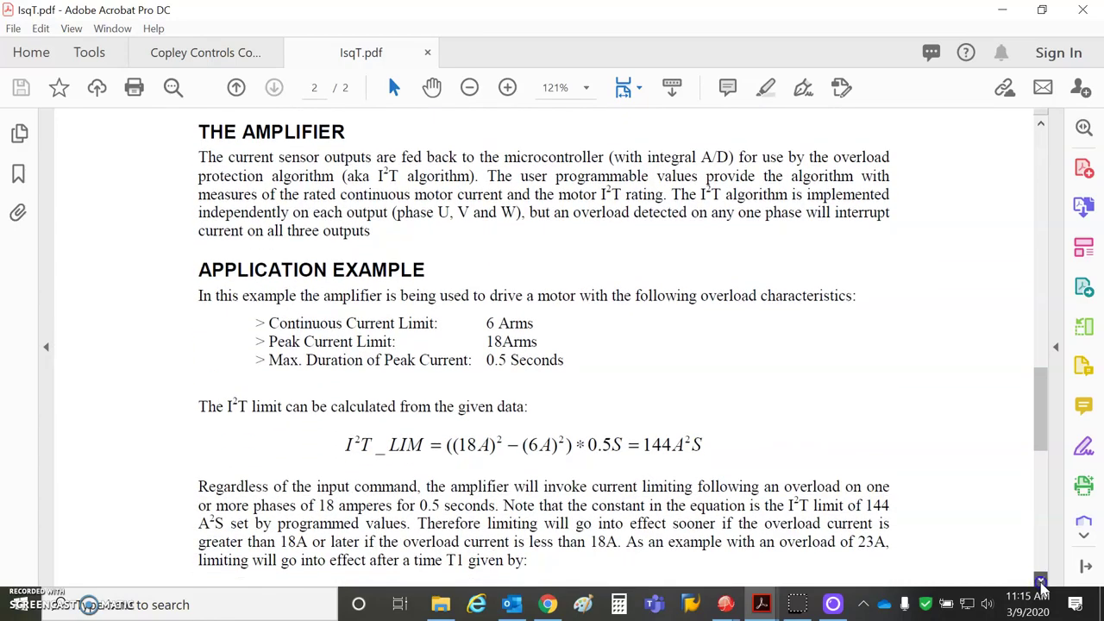
{"action": "left_click", "coordinate": [1041, 580]}
{"action": "left_click", "coordinate": [1041, 580]}
{"action": "left_click", "coordinate": [1041, 581]}
{"action": "left_click", "coordinate": [1041, 580]}
{"action": "scroll", "coordinate": [1041, 580], "scroll_direction": "down", "scroll_amount": 1}
{"action": "left_click", "coordinate": [1041, 580]}
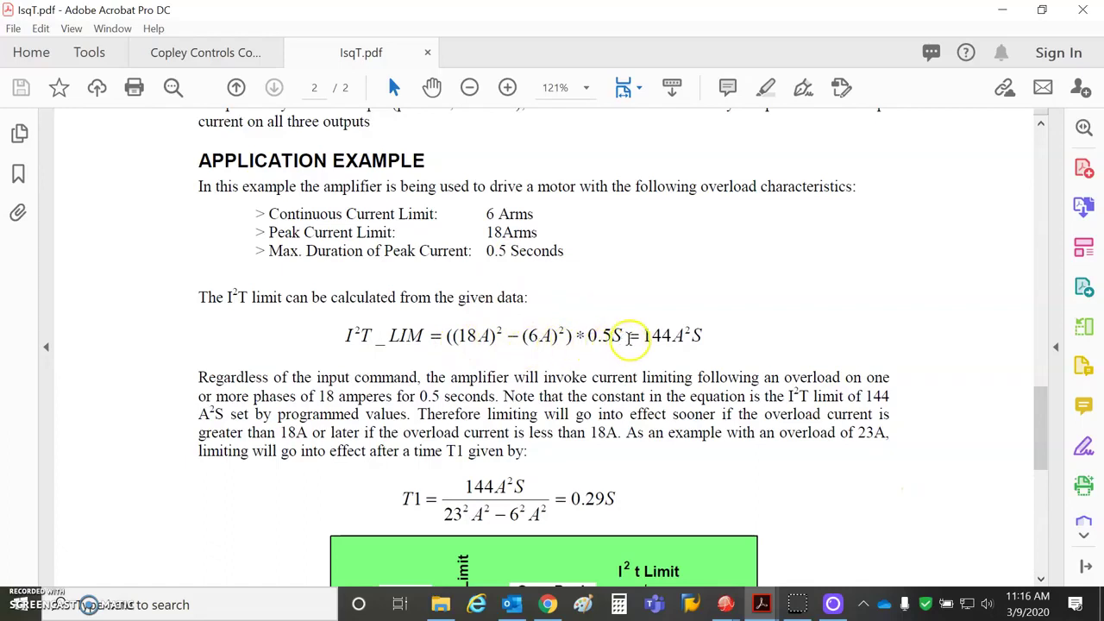
Highlight the 0.5S peak duration and the 144A²S limit in the equations, then clear each highlight.
{"action": "left_click_drag", "start_coordinate": [629, 339], "coordinate": [591, 341]}
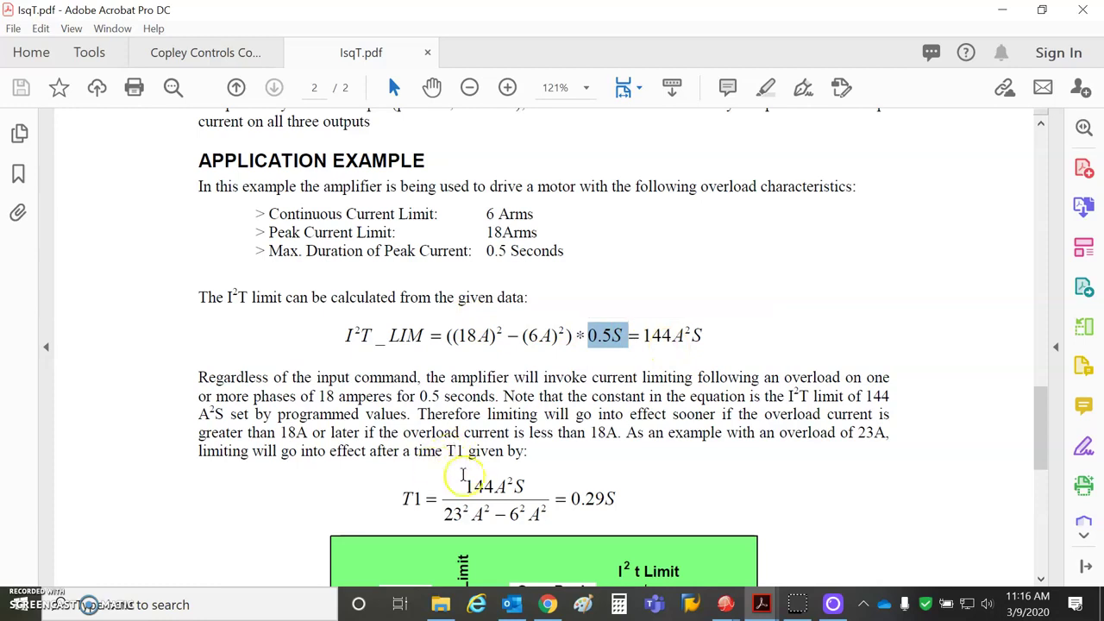
{"action": "left_click", "coordinate": [660, 343]}
{"action": "left_click_drag", "start_coordinate": [647, 335], "coordinate": [546, 444]}
{"action": "left_click", "coordinate": [526, 451]}
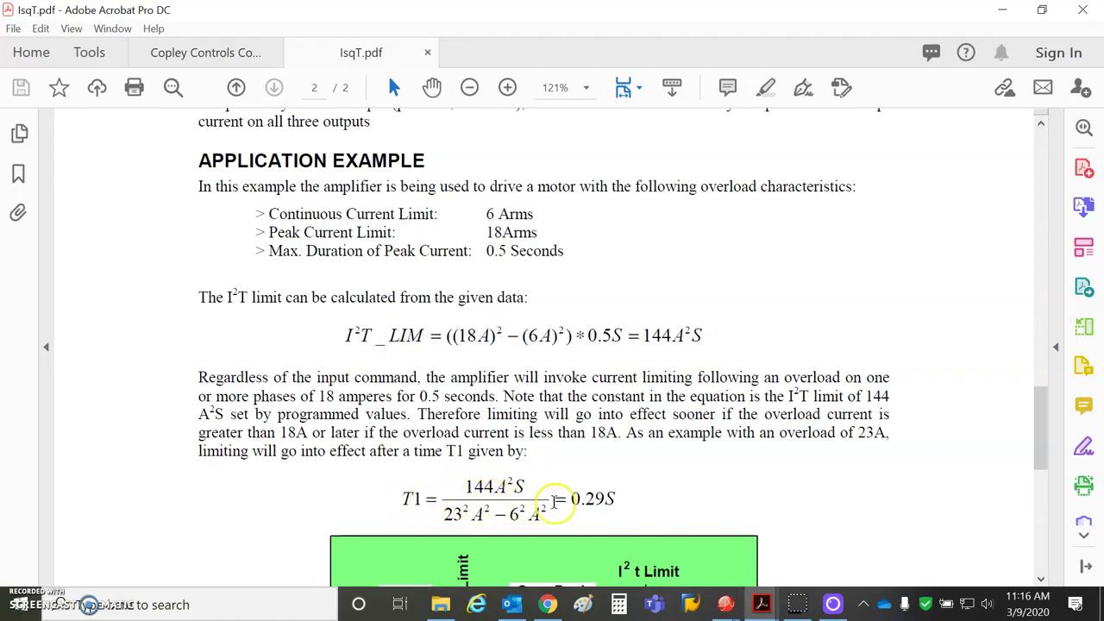
{"action": "left_click_drag", "start_coordinate": [1047, 435], "coordinate": [1044, 454]}
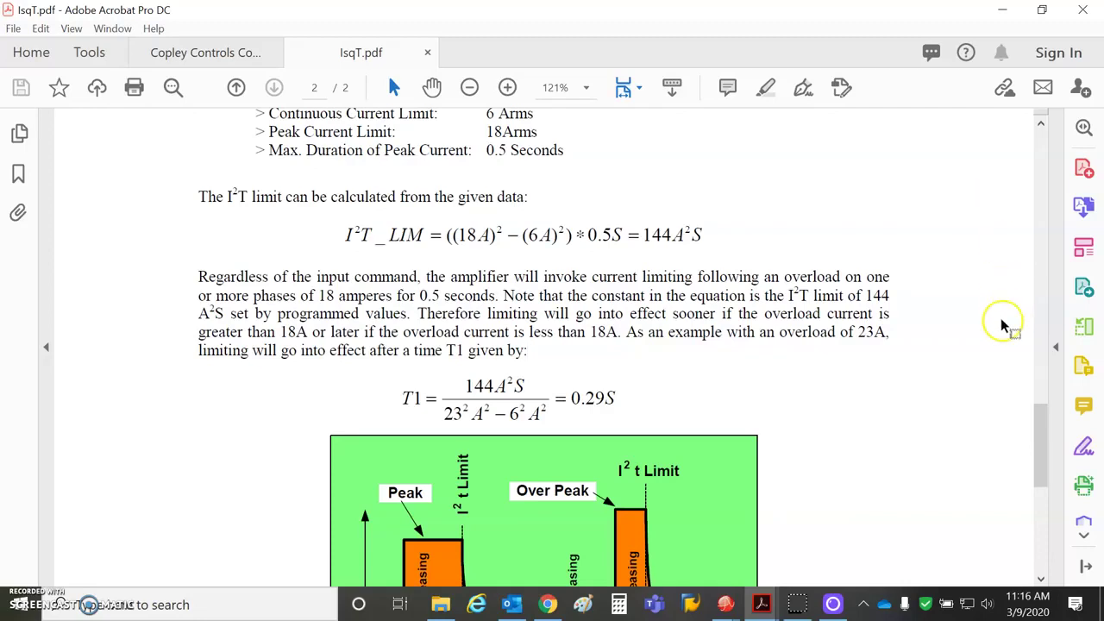
Highlight the 0.29S T1 result, deselect it, and scroll down to IN LIMIT EFFECT.
{"action": "left_click_drag", "start_coordinate": [1044, 444], "coordinate": [1043, 466]}
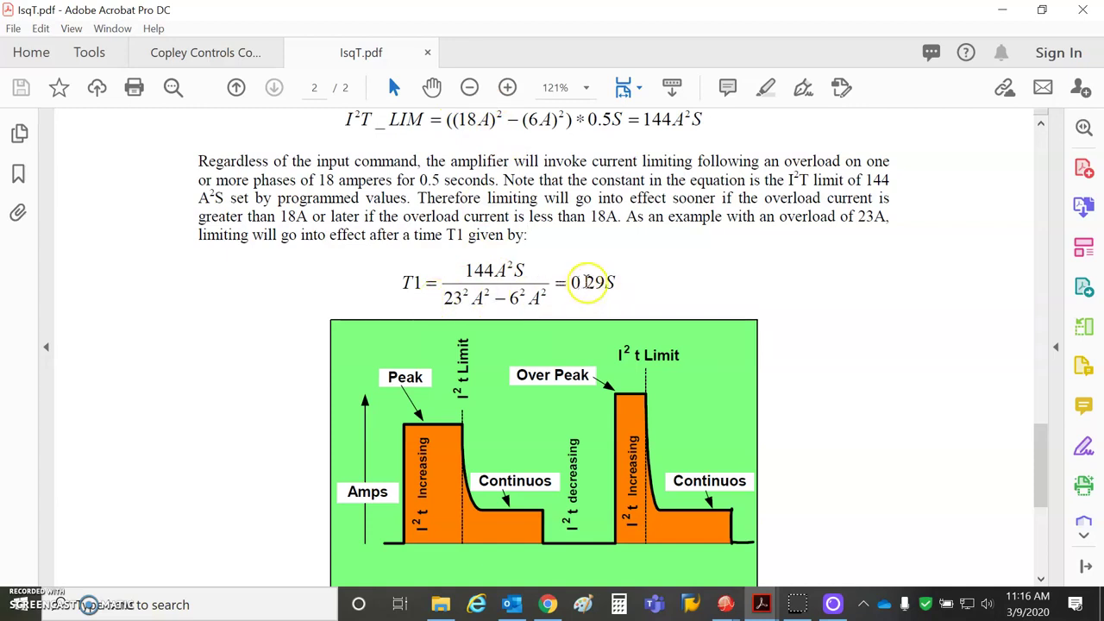
{"action": "double_click", "coordinate": [611, 123]}
{"action": "double_click", "coordinate": [593, 283]}
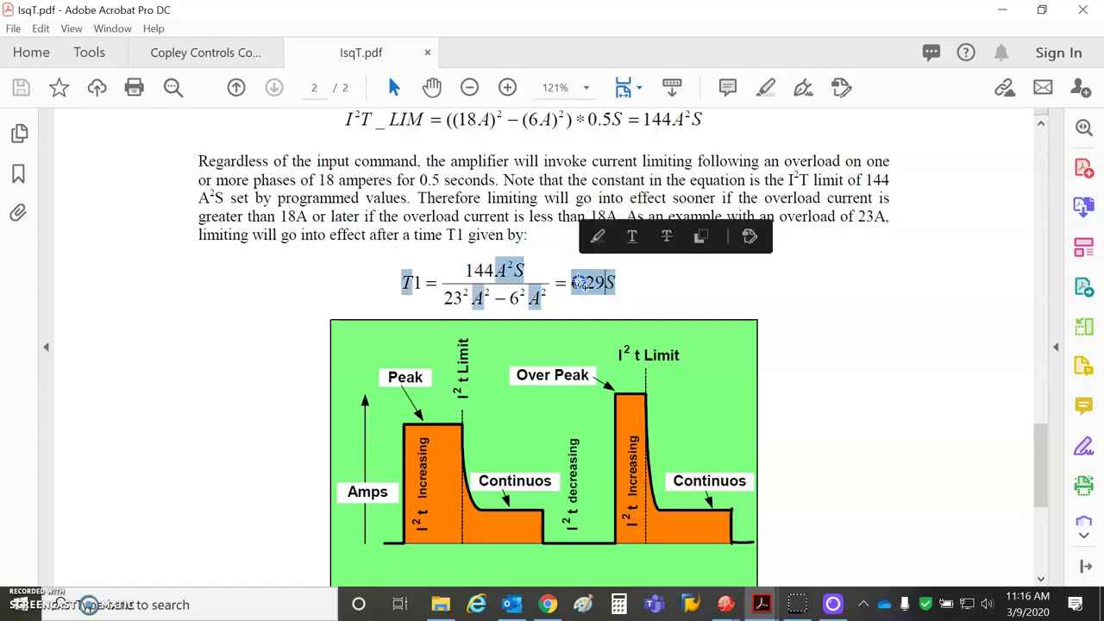
{"action": "left_click", "coordinate": [629, 297]}
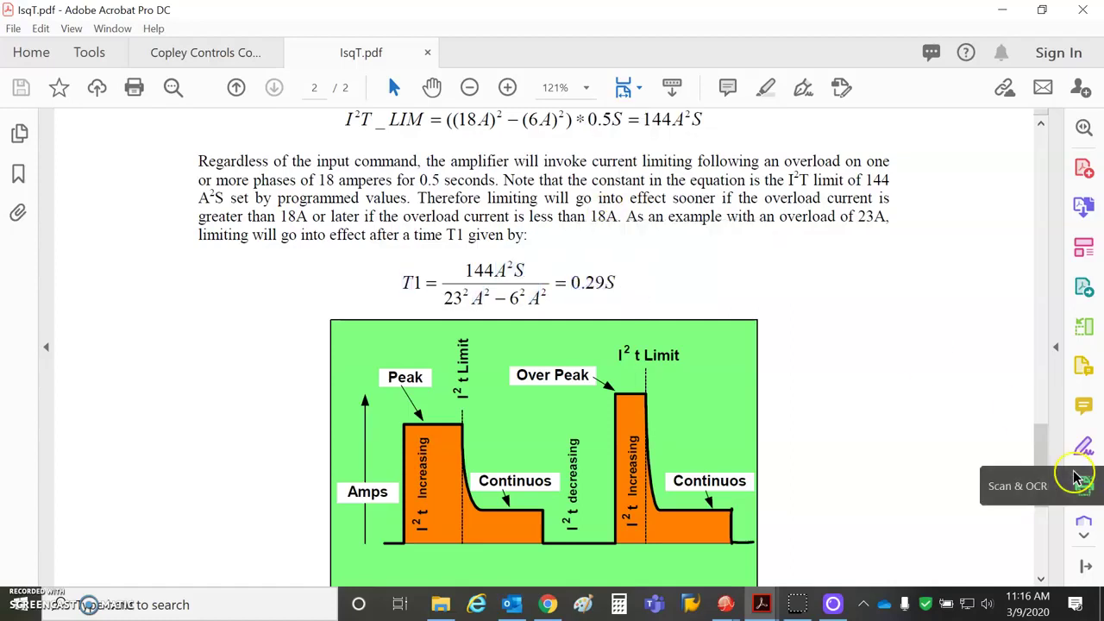
{"action": "left_click_drag", "start_coordinate": [1040, 444], "coordinate": [1043, 503]}
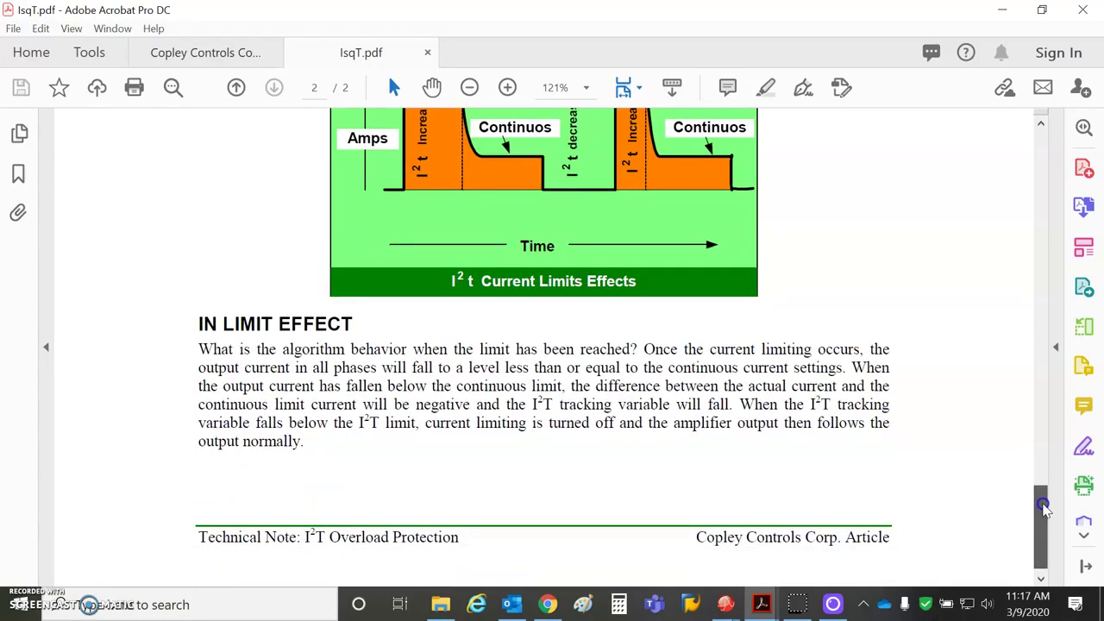
Hide Acrobat, move the file browser aside, and bring CME's Scope Axis A window forward.
{"action": "left_click", "coordinate": [1002, 10]}
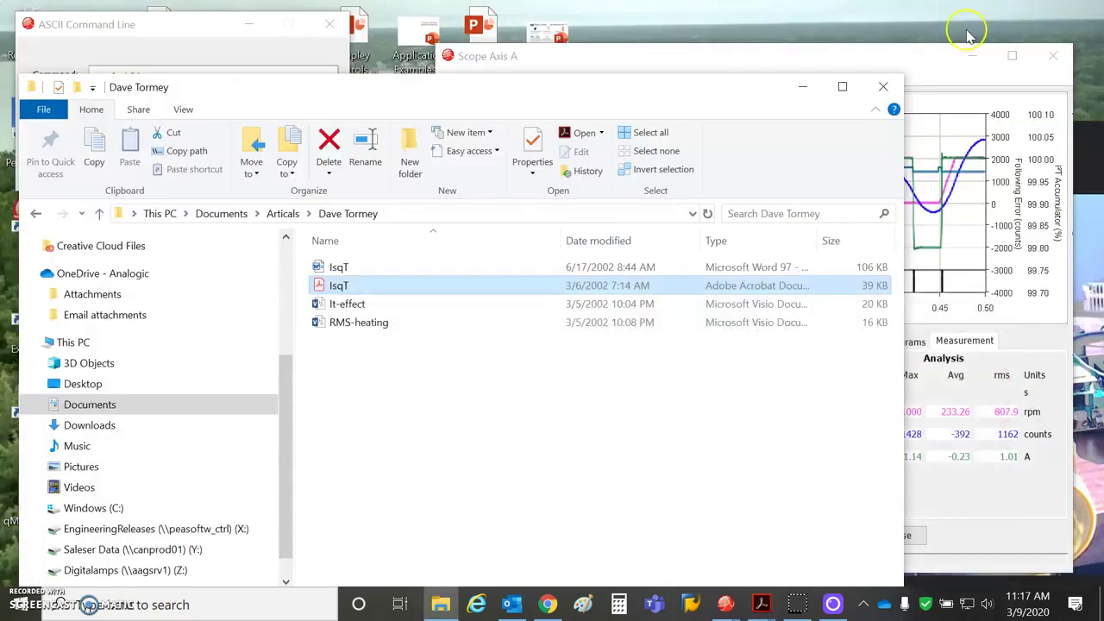
{"action": "left_click_drag", "start_coordinate": [562, 93], "coordinate": [629, 252]}
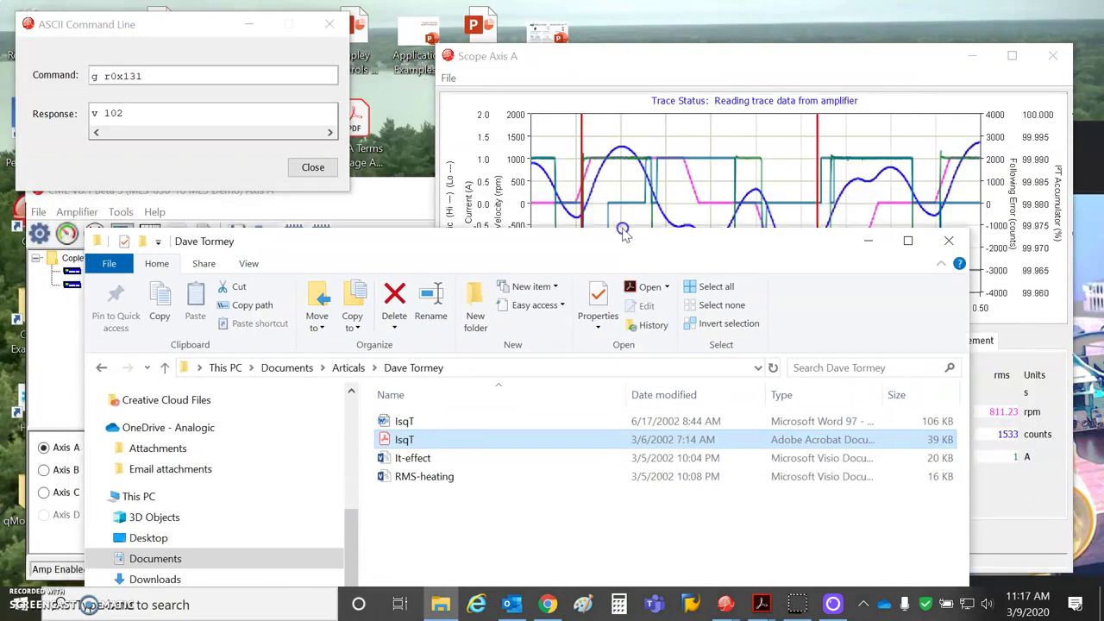
{"action": "left_click", "coordinate": [595, 57]}
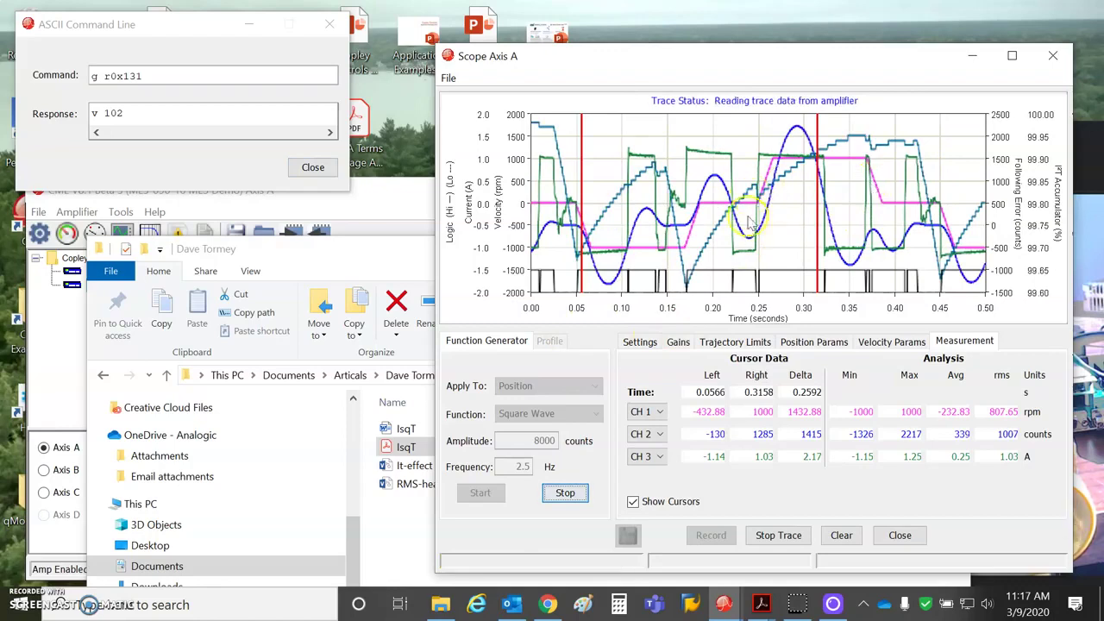
Re-send g r0x131 three times, reading about 96–100 while the scope shows Current Limited.
{"action": "left_click", "coordinate": [163, 73]}
{"action": "key", "text": "Return"}
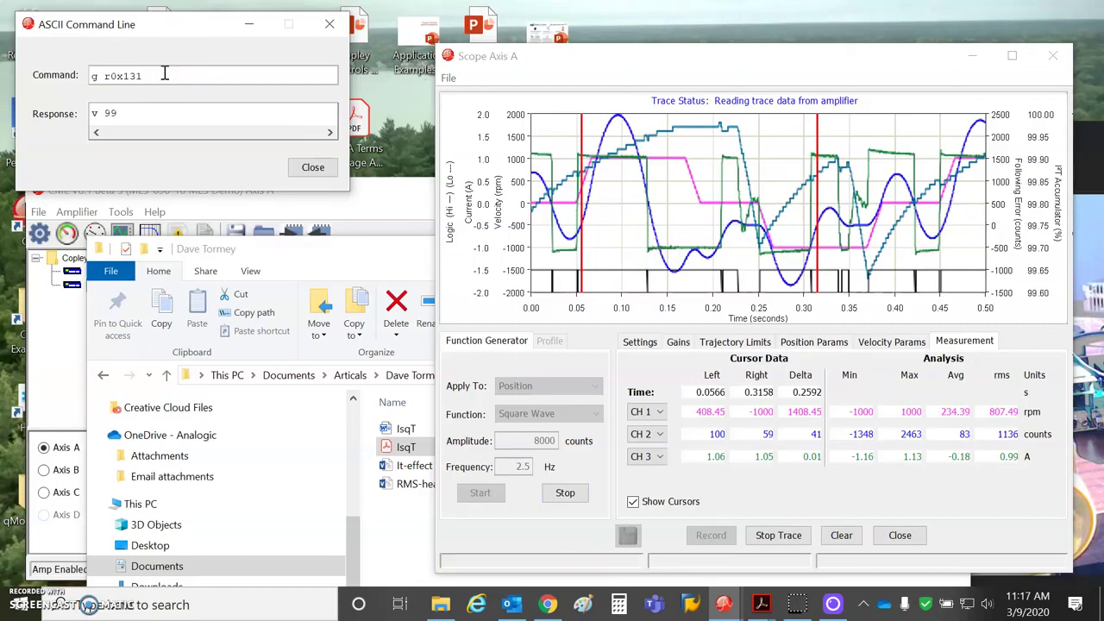
{"action": "key", "text": "Return"}
{"action": "key", "text": "Return"}
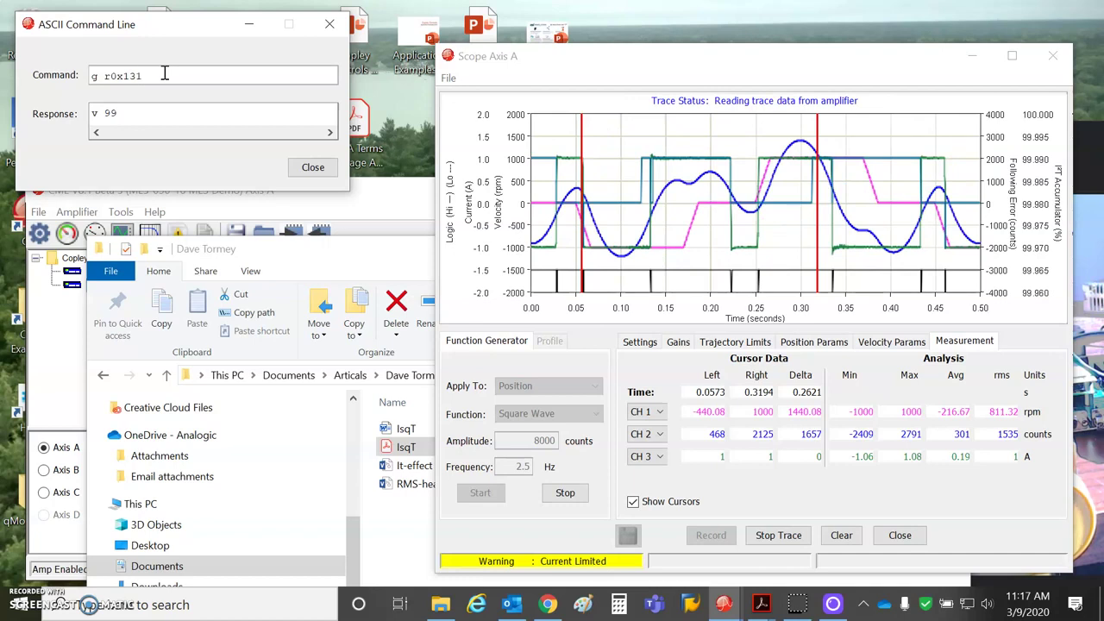
{"action": "key", "text": "Return"}
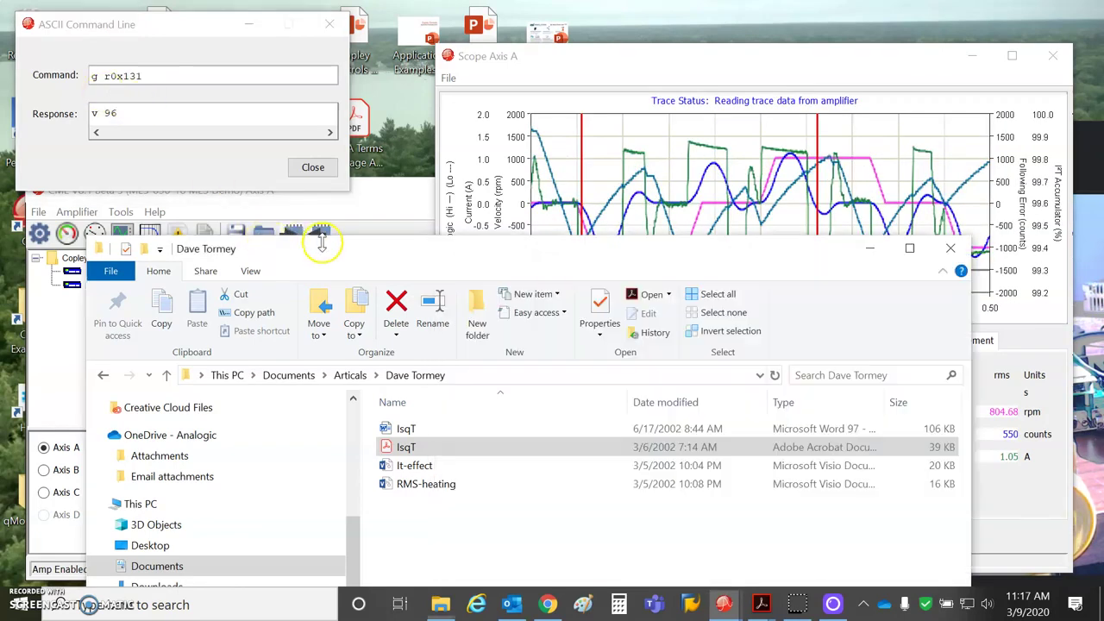
{"action": "left_click", "coordinate": [871, 249]}
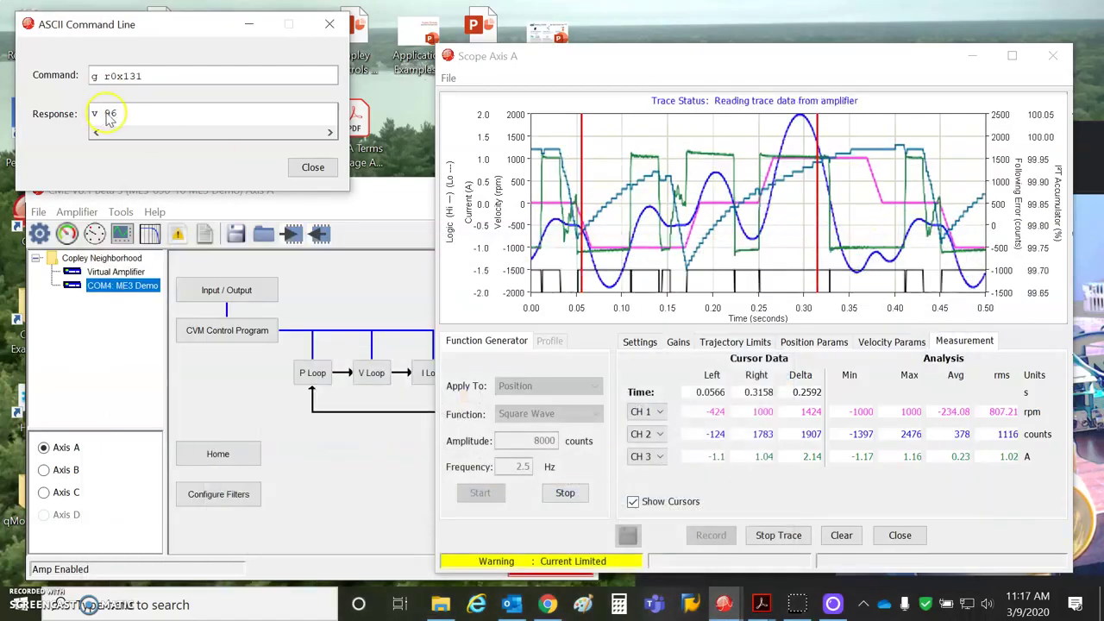
{"action": "left_click_drag", "start_coordinate": [567, 65], "coordinate": [544, 28]}
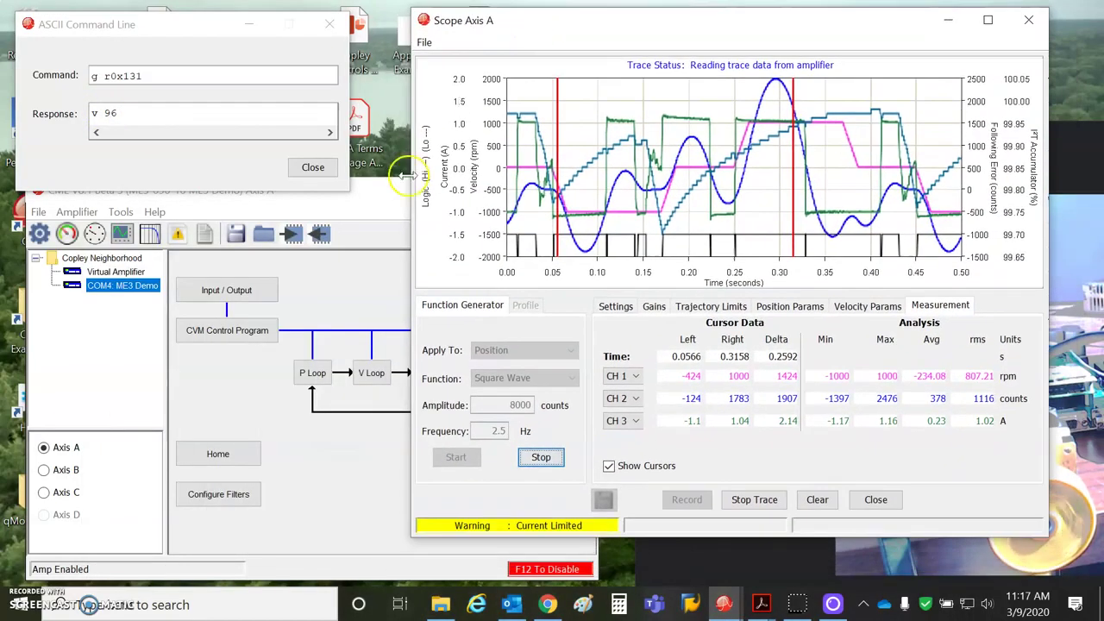